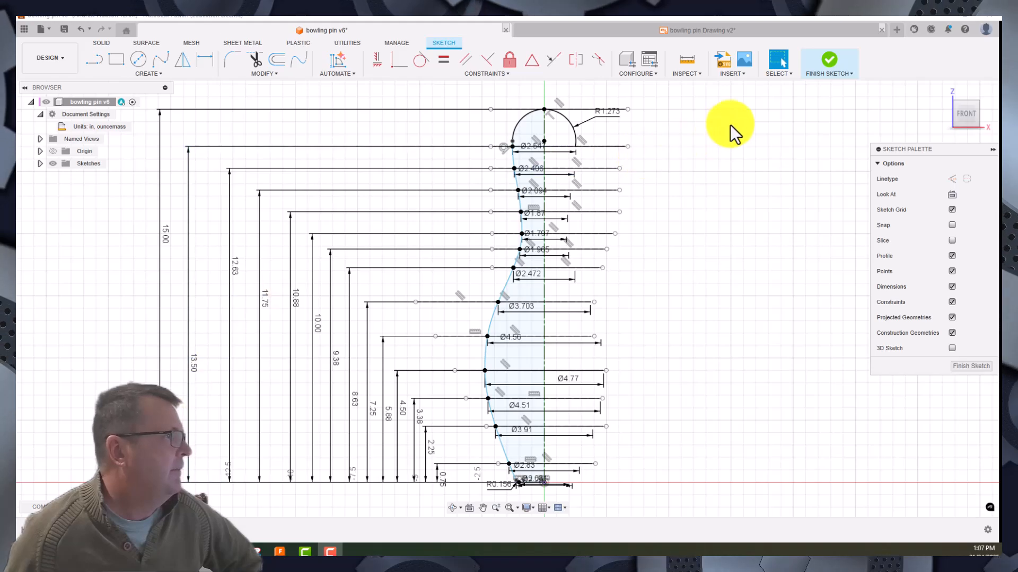
# - Finish the pin profile sketch and view the solid bowling pin at an angle
pyautogui.click(826, 62)
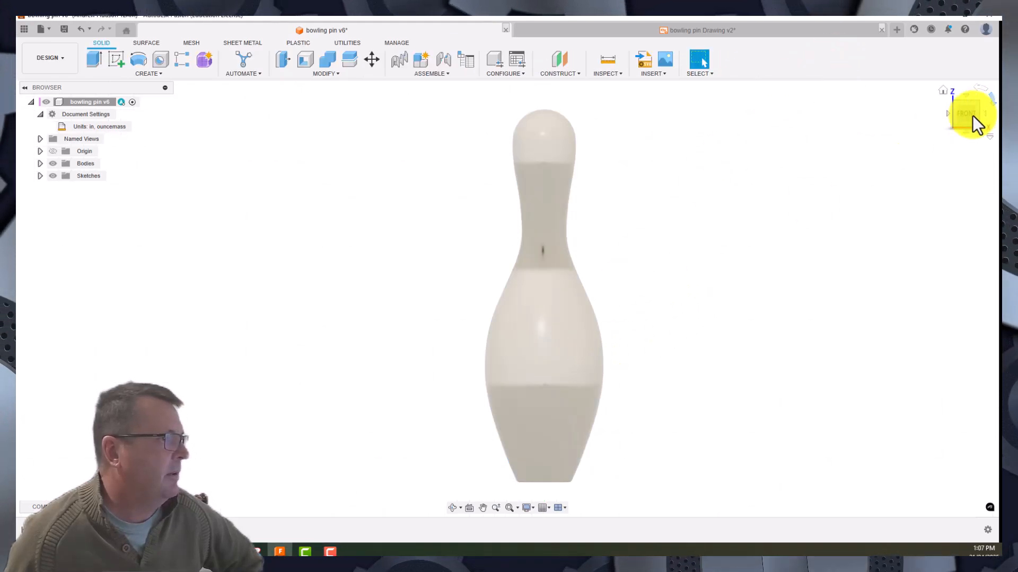
pyautogui.moveTo(967, 111)
pyautogui.mouseDown()
pyautogui.moveTo(943, 120)
pyautogui.moveTo(964, 129)
pyautogui.moveTo(943, 131)
pyautogui.mouseUp()
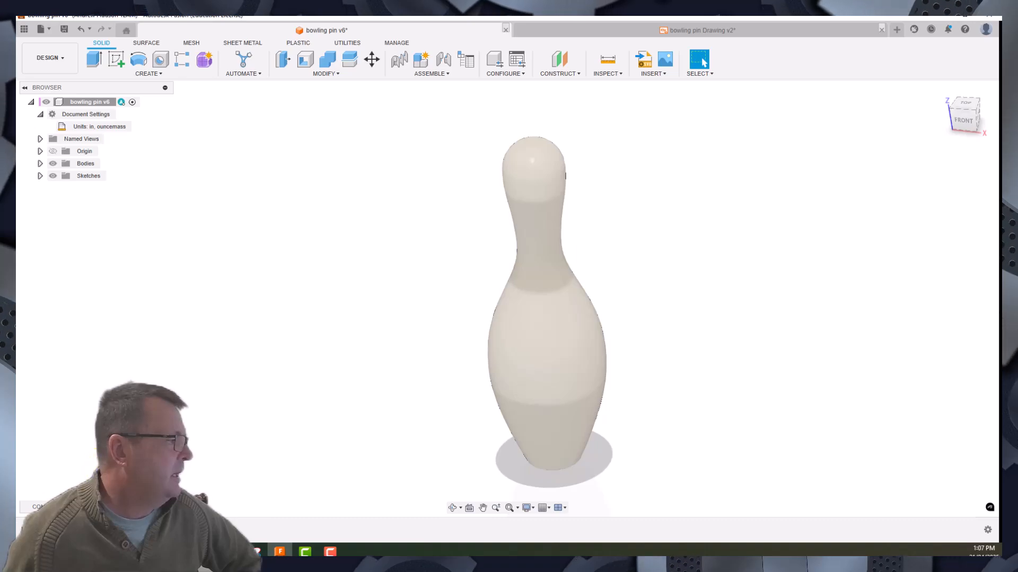
pyautogui.doubleClick(94, 530)
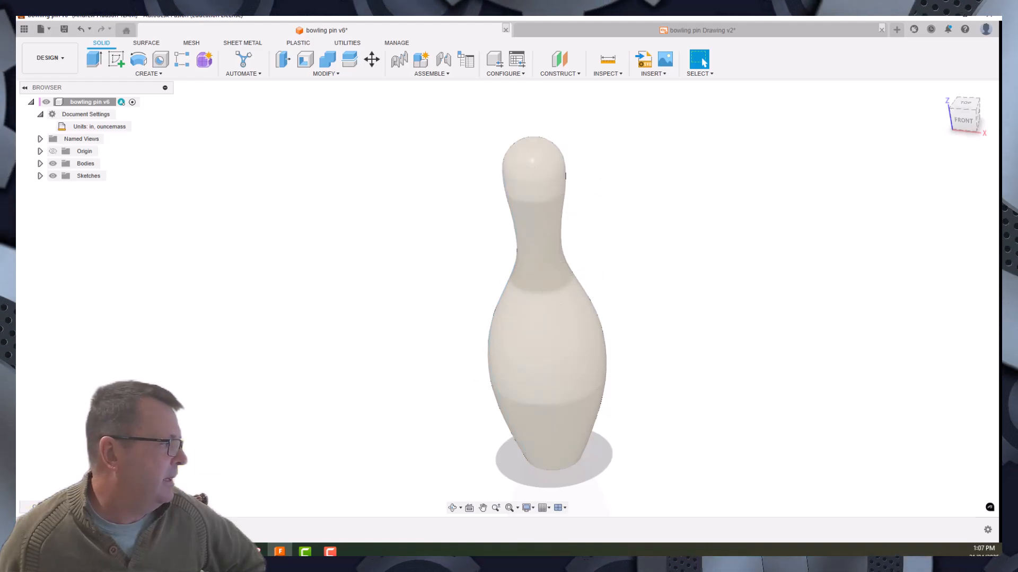
# - Reopen the bowling pin's profile sketch and examine the height and diameter dimensions near the base
pyautogui.doubleClick(97, 530)
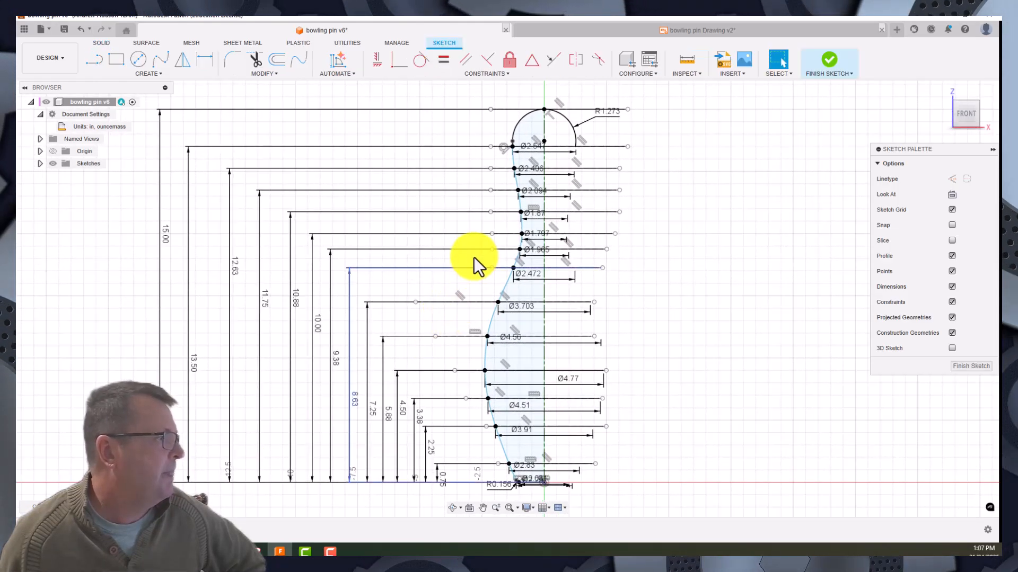
pyautogui.scroll(5, 476, 381)
pyautogui.moveTo(904, 393)
pyautogui.mouseDown(button='middle')
pyautogui.moveTo(848, 401)
pyautogui.moveTo(790, 125)
pyautogui.mouseUp(button='middle')
pyautogui.scroll(3, 439, 281)
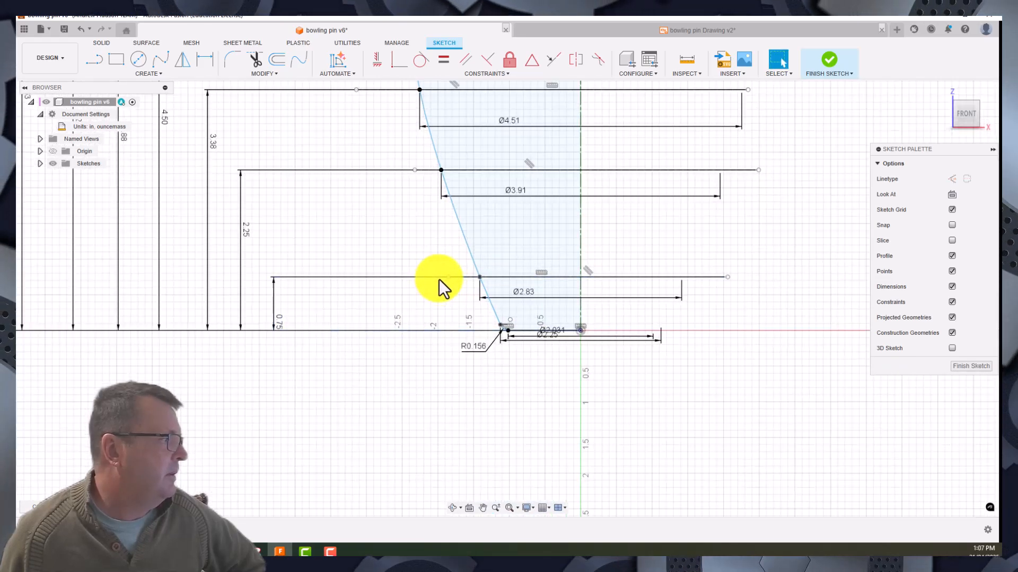
pyautogui.moveTo(711, 230)
pyautogui.mouseDown(button='middle')
pyautogui.moveTo(573, 190)
pyautogui.moveTo(480, 179)
pyautogui.mouseUp(button='middle')
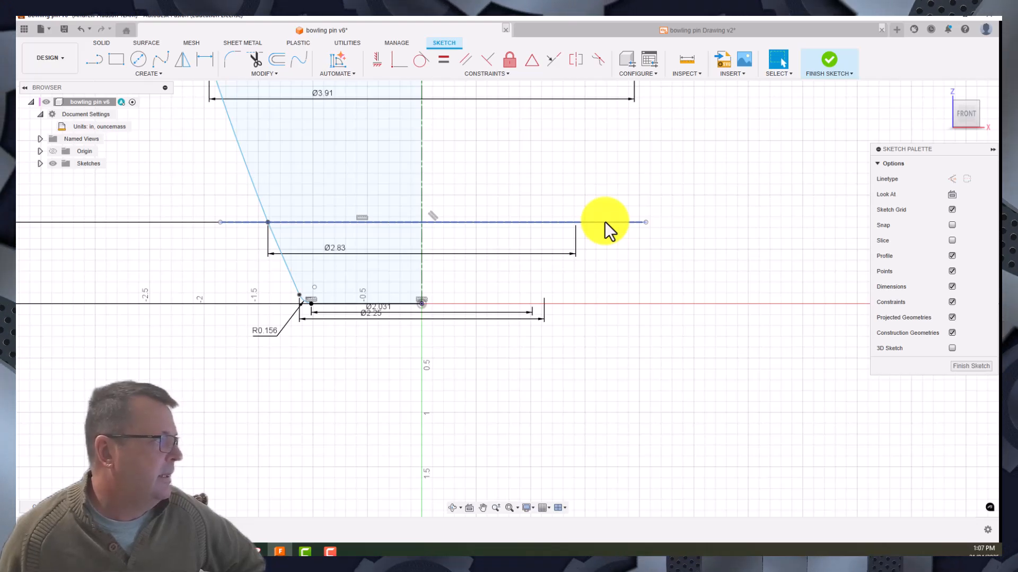
pyautogui.moveTo(204, 246); pyautogui.dragTo(435, 227, button='middle')
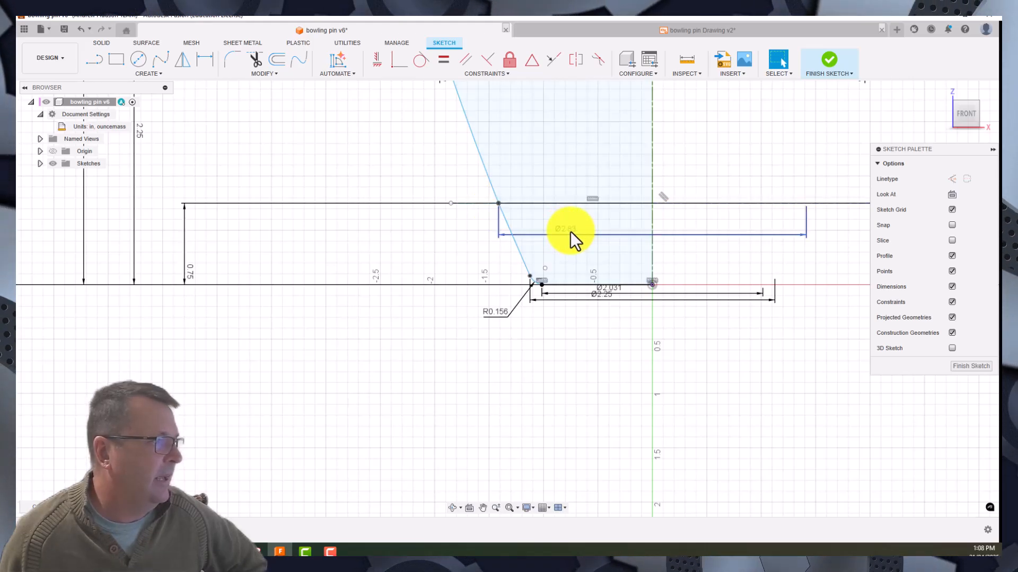
# - Delete the 2.83 diameter dimension on the construction line 0.75 in above the base
pyautogui.click(632, 177)
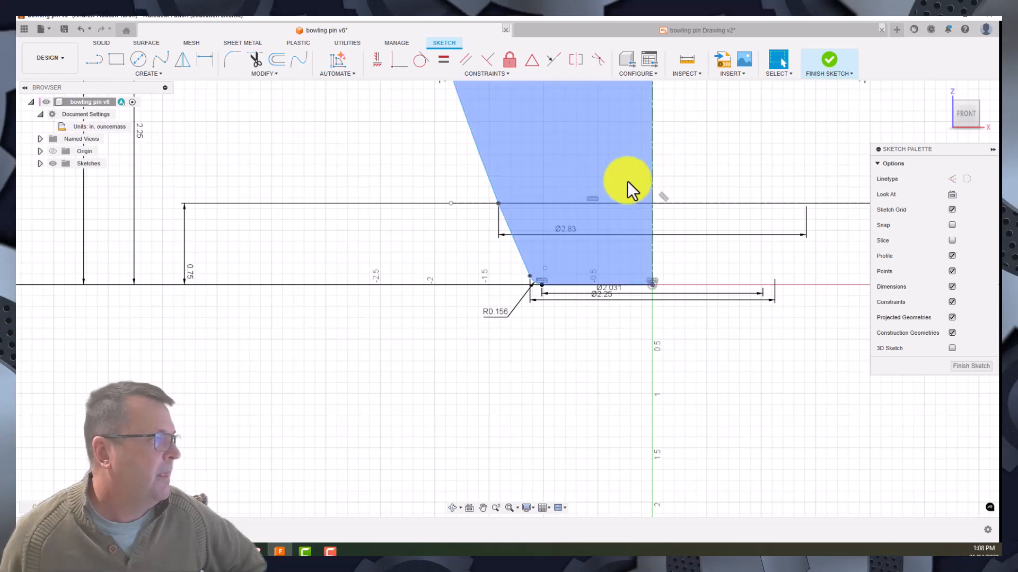
pyautogui.click(578, 241)
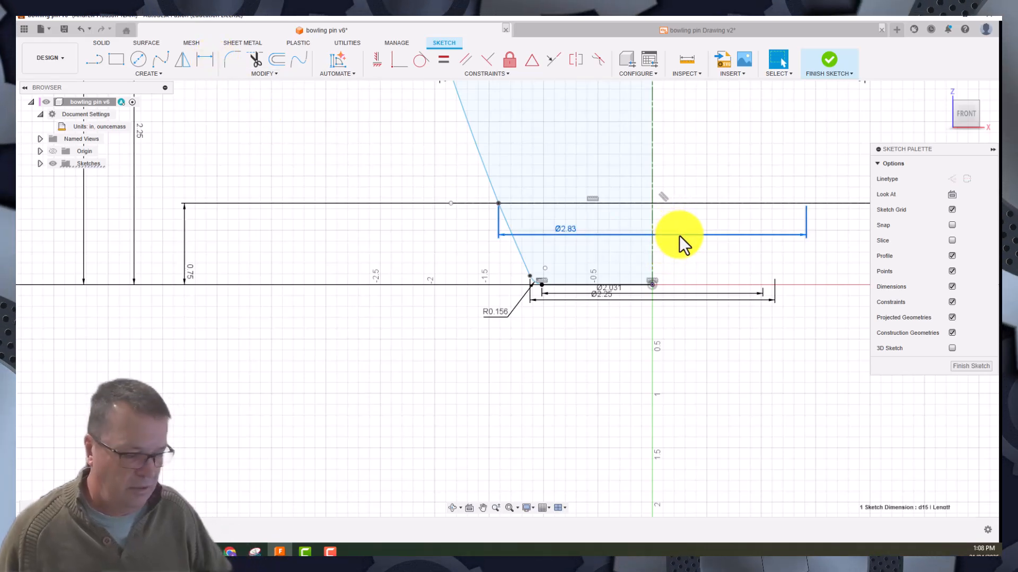
pyautogui.press('Escape')
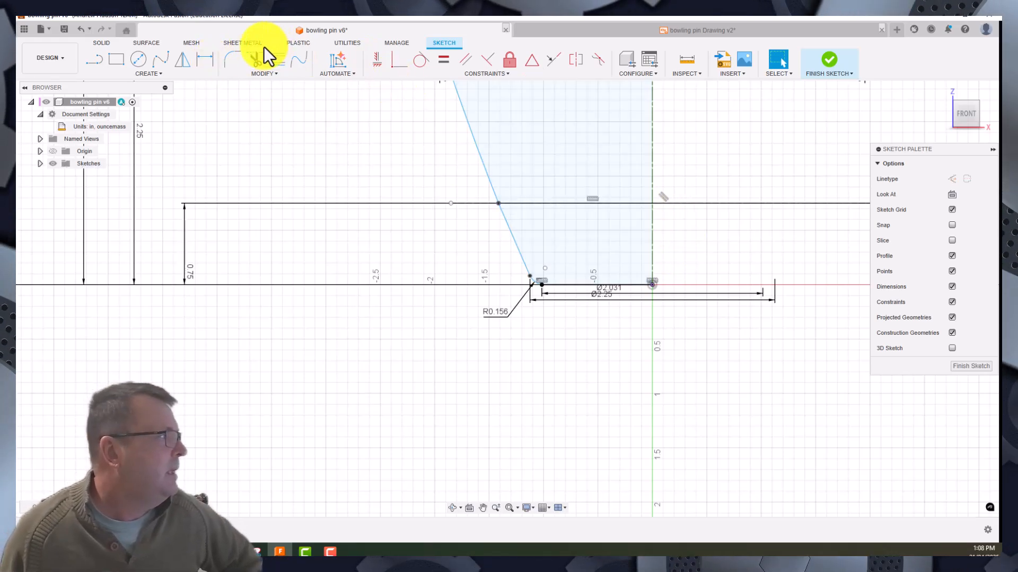
# - Dimension the 2.828 in diameter from the profile point on the 0.75 in construction line to the vertical centerline
pyautogui.click(204, 63)
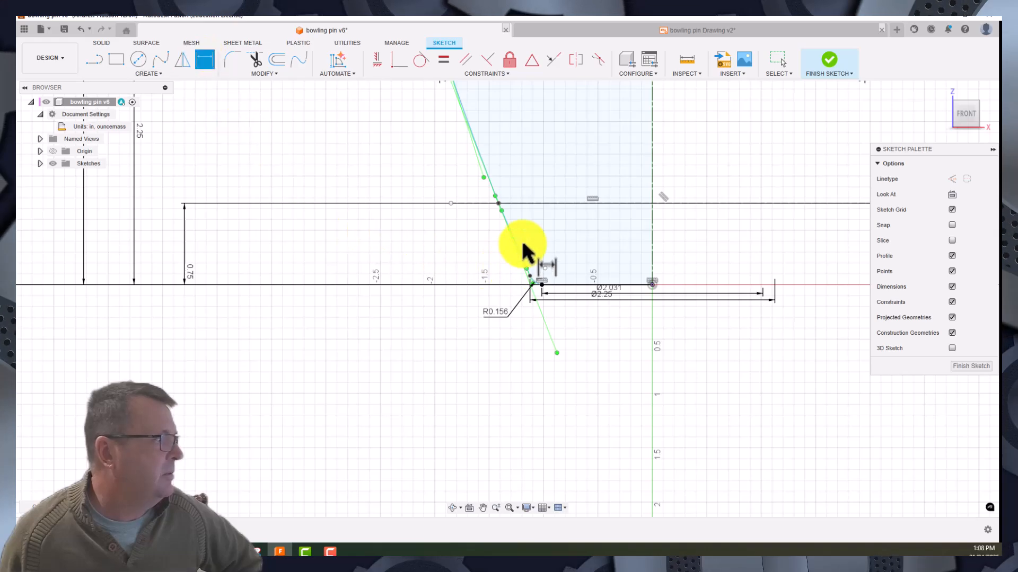
pyautogui.click(499, 204)
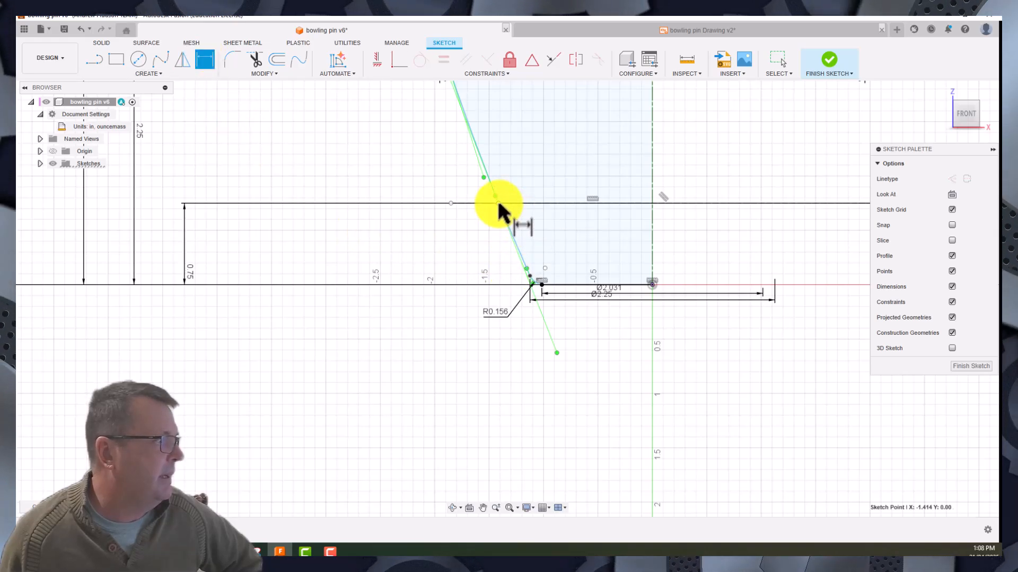
pyautogui.click(651, 210)
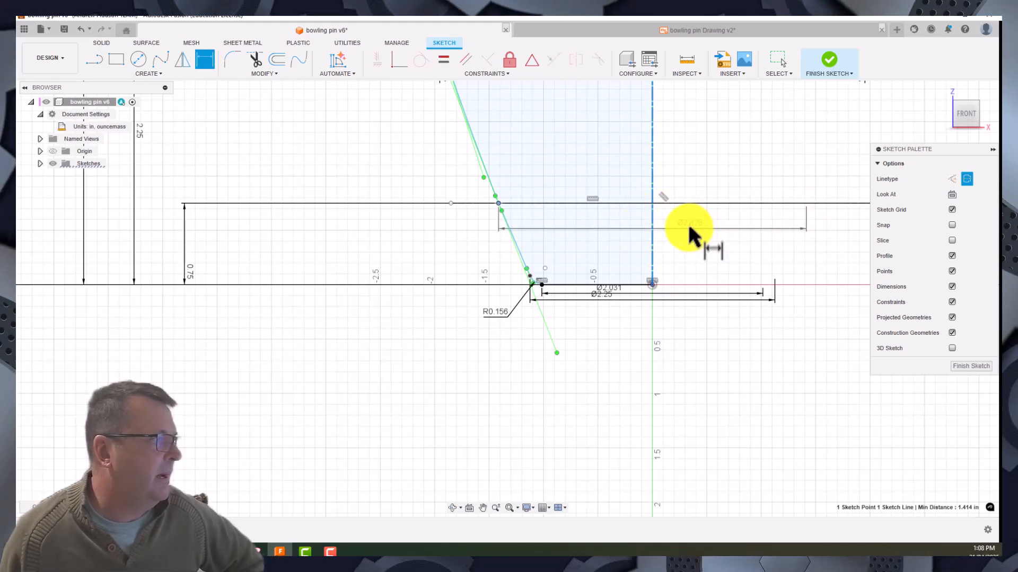
pyautogui.click(578, 225)
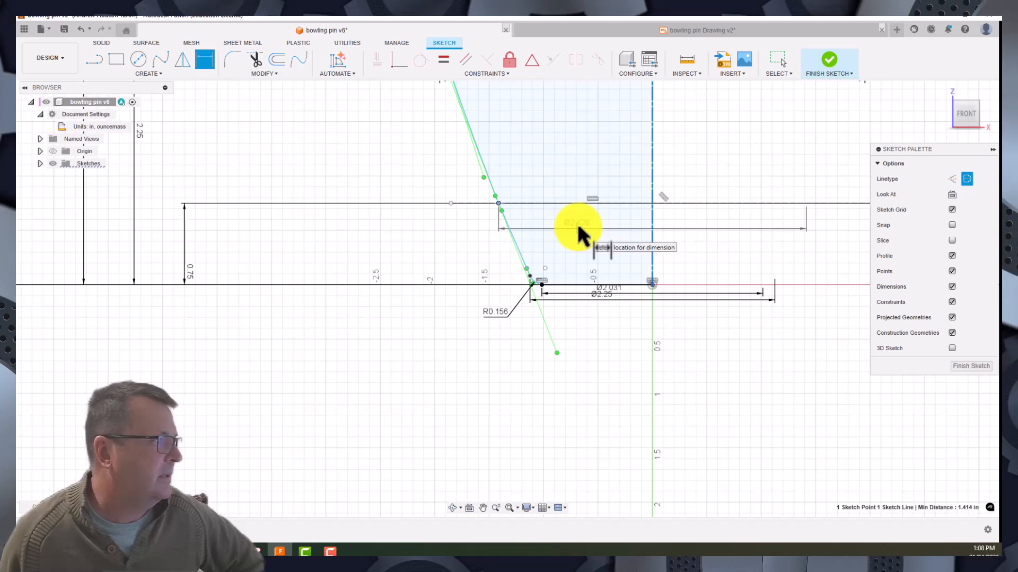
pyautogui.press('Return')
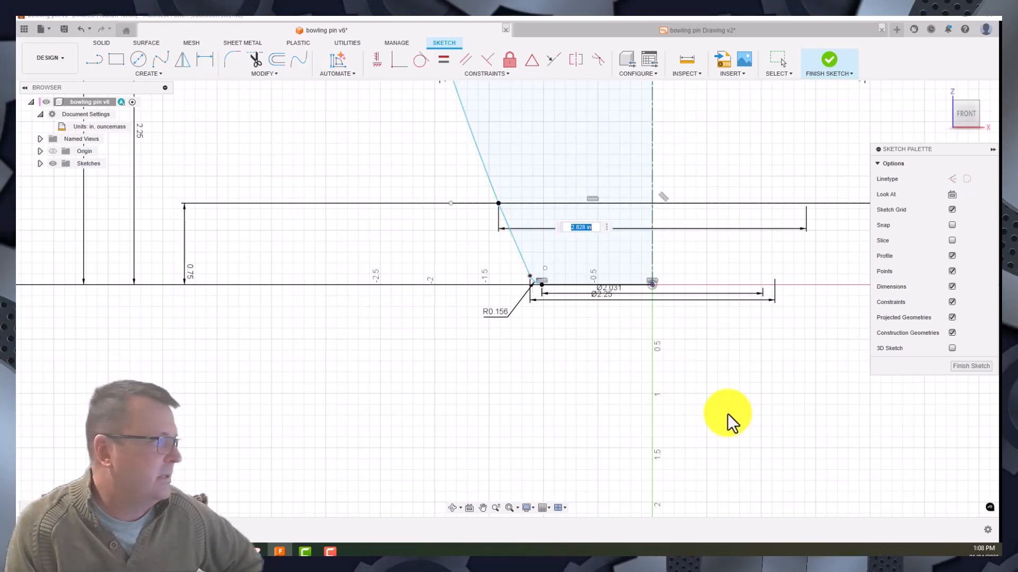
pyautogui.press('Return')
pyautogui.press('d')
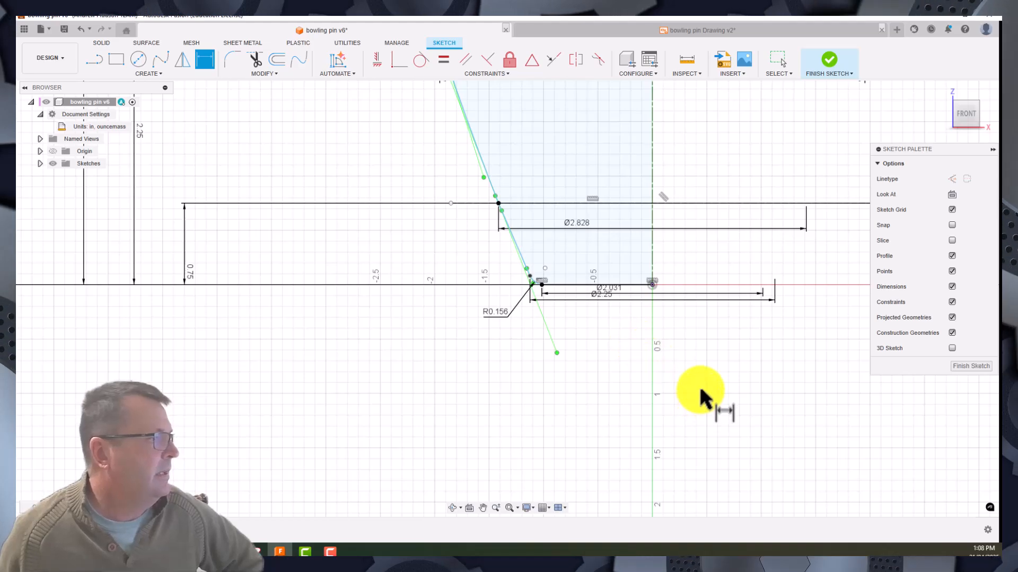
pyautogui.scroll(-2, 700, 392)
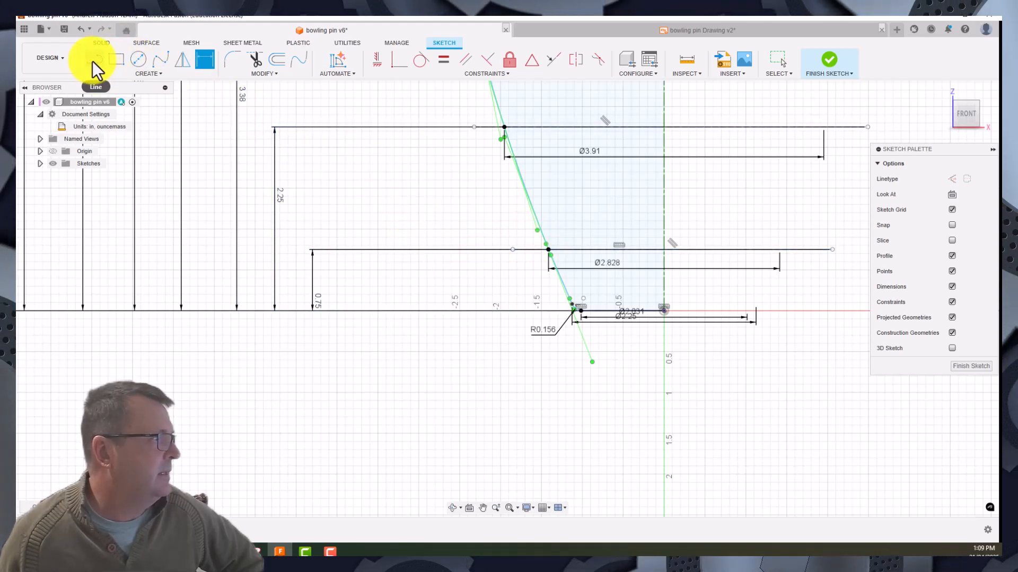
# - Create a new design and start a sketch on the front plane
pyautogui.click(897, 31)
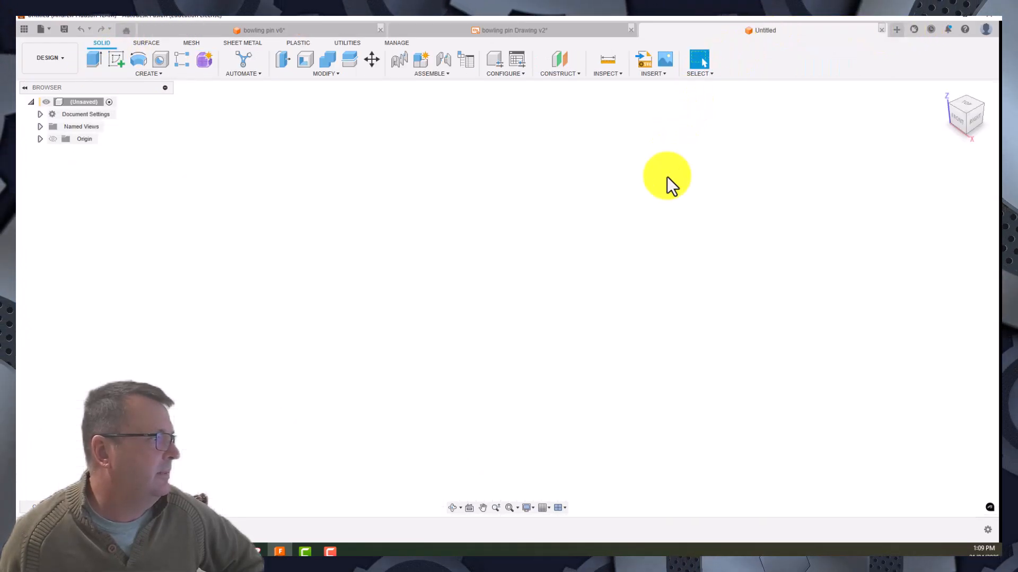
pyautogui.click(116, 59)
pyautogui.click(513, 277)
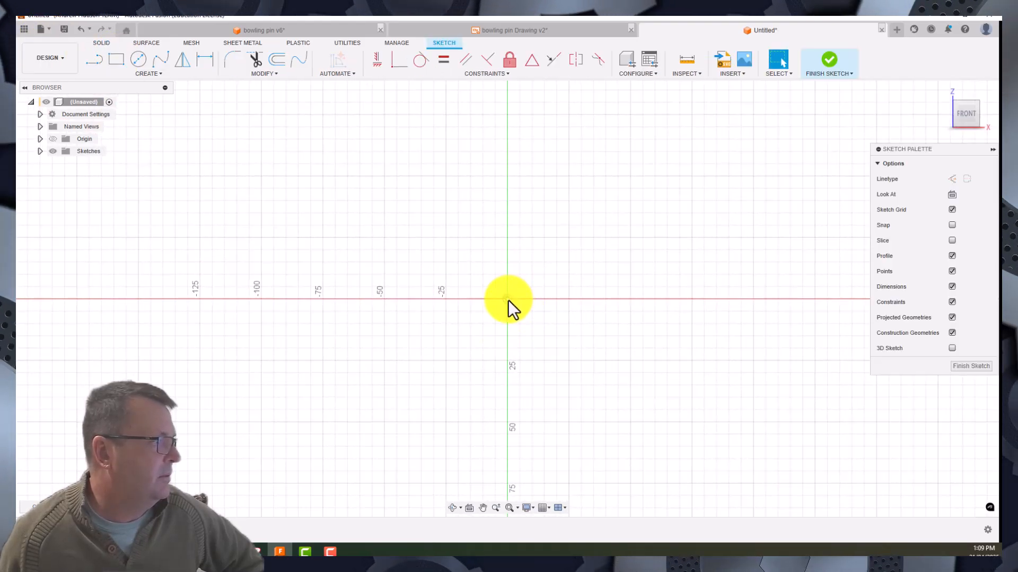
# - Set the new design's unit system to inch and ouncemass
pyautogui.click(40, 115)
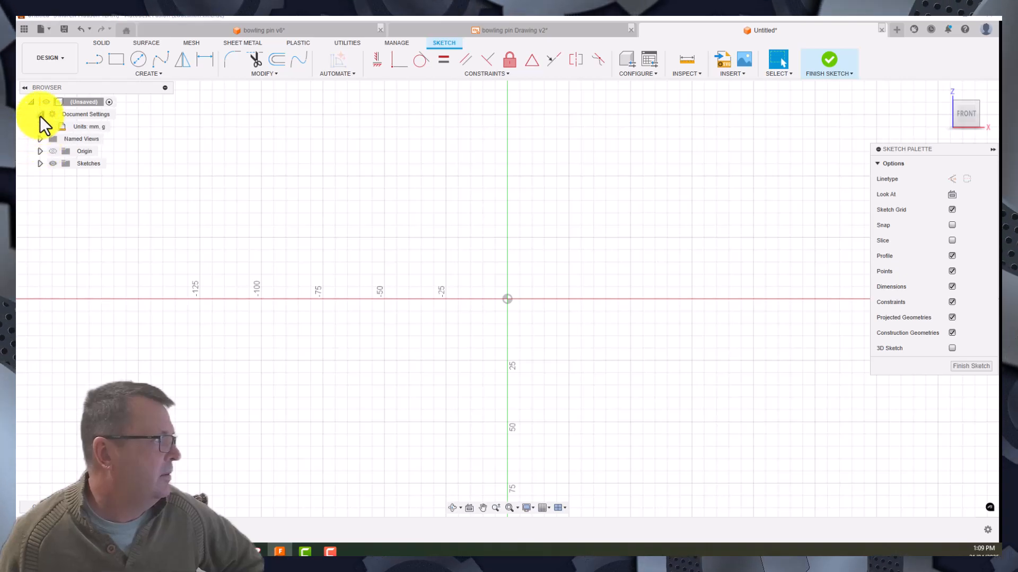
pyautogui.click(118, 127)
pyautogui.click(839, 163)
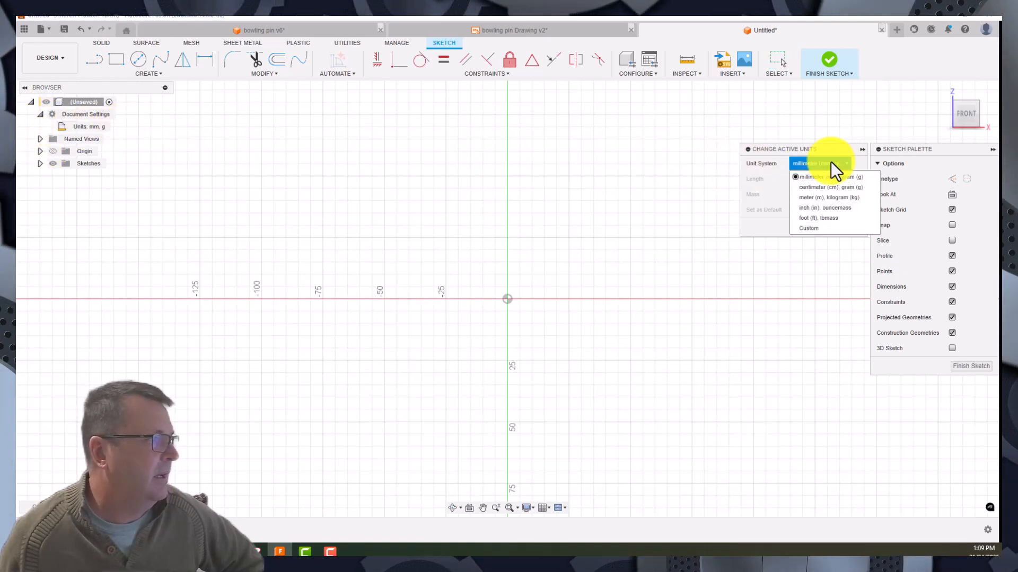
pyautogui.click(811, 209)
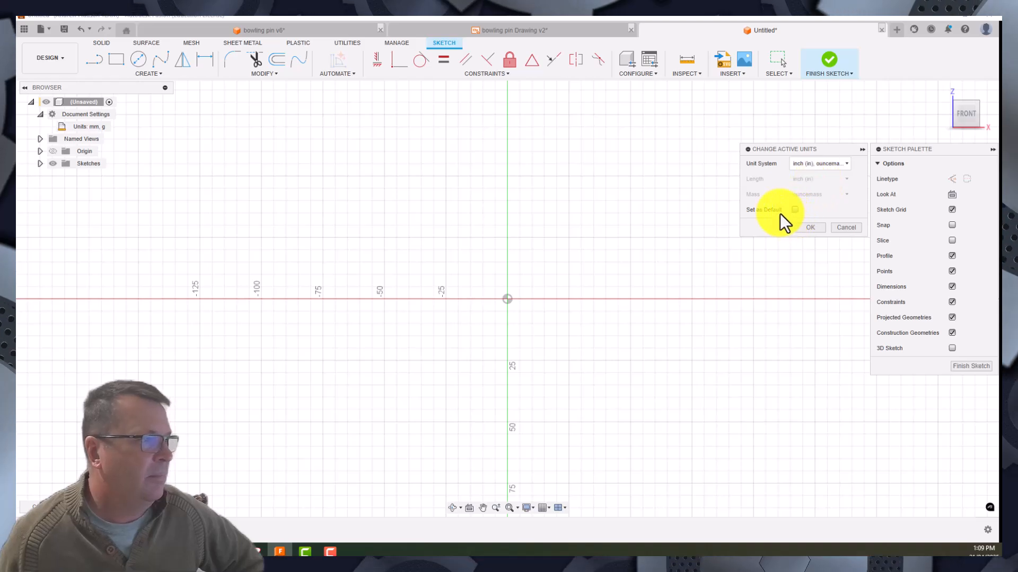
pyautogui.click(811, 228)
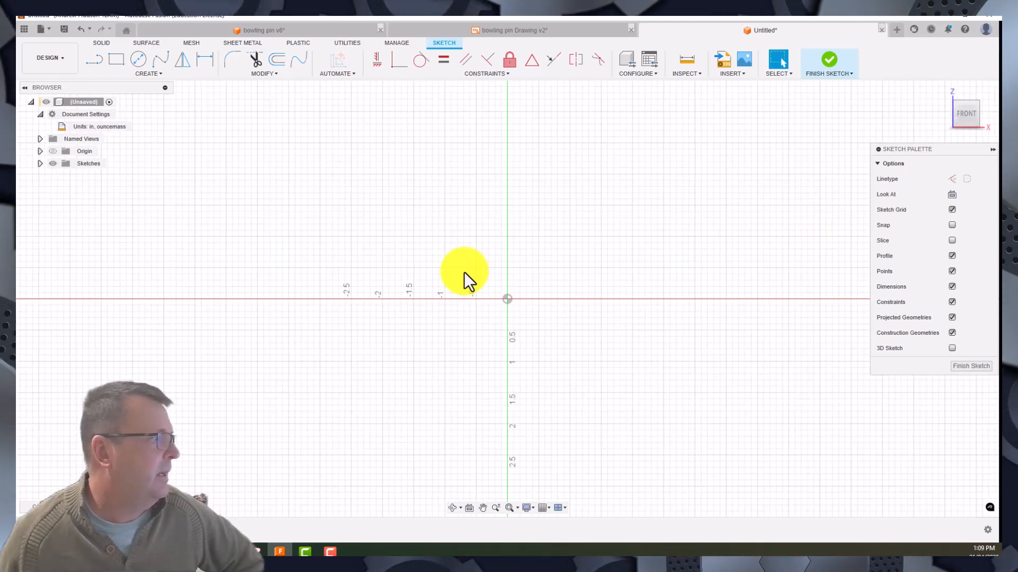
# - Sketch a horizontal construction line about 1.36 in long across the vertical axis, about 0.27 in above the origin
pyautogui.moveTo(463, 272)
pyautogui.mouseDown(button='middle')
pyautogui.moveTo(452, 295)
pyautogui.moveTo(554, 367)
pyautogui.mouseUp(button='middle')
pyautogui.scroll(2, 539, 365)
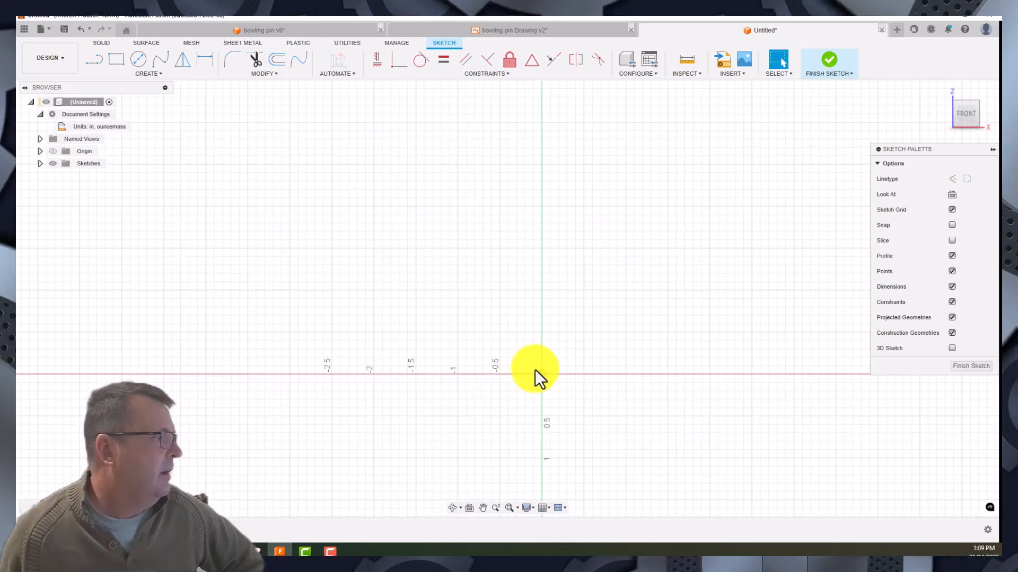
pyautogui.scroll(3, 535, 370)
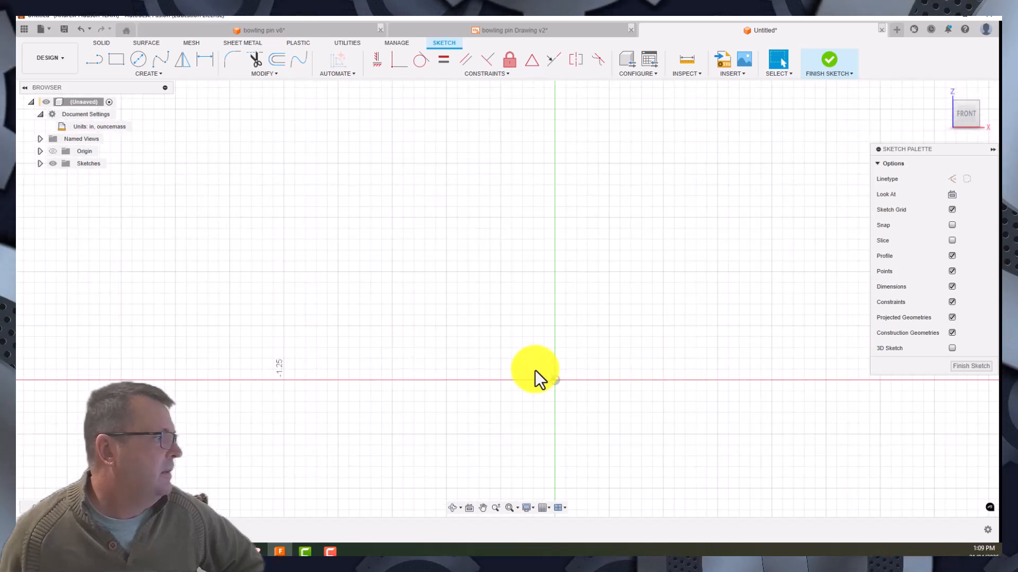
pyautogui.click(93, 58)
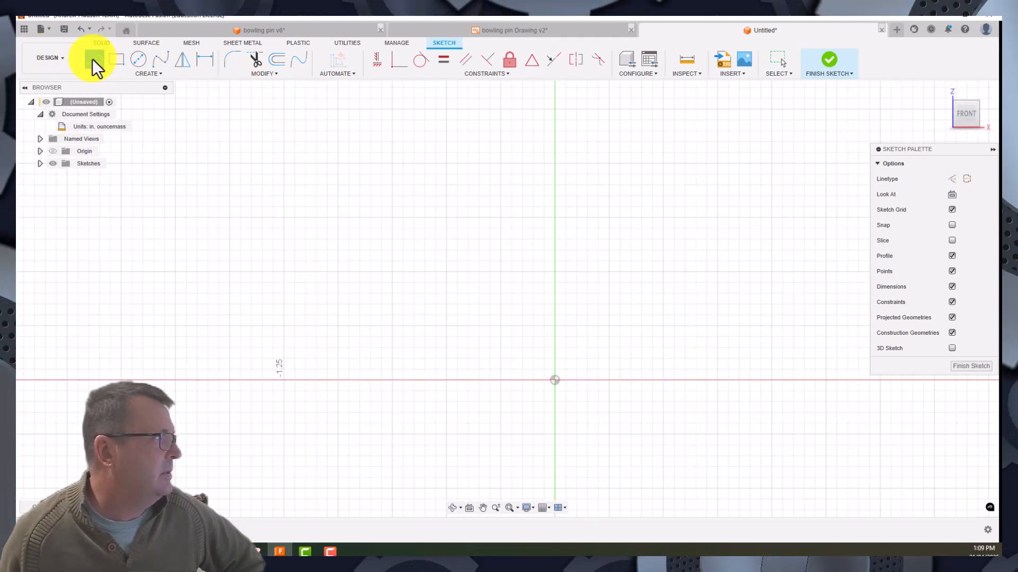
pyautogui.click(950, 180)
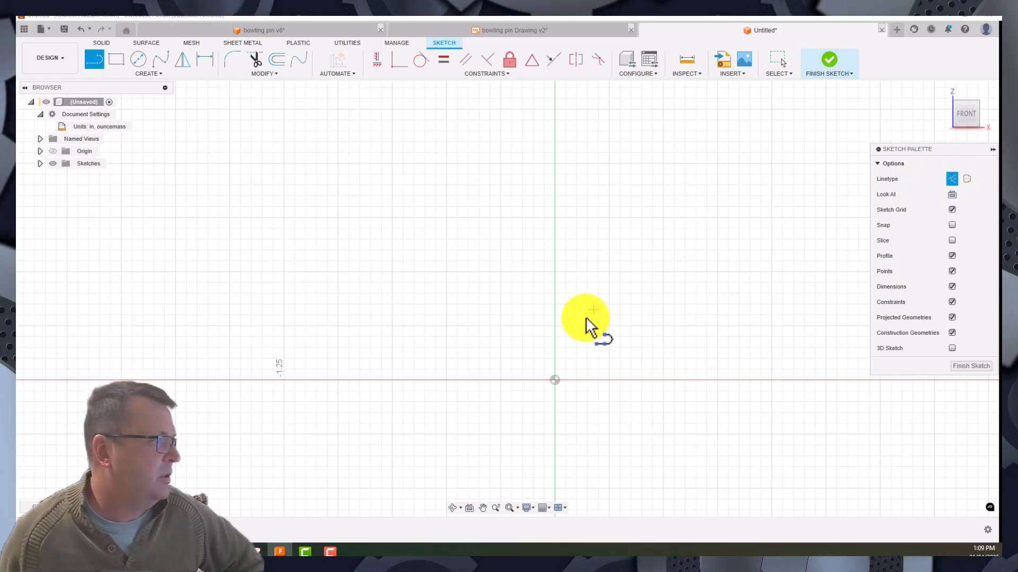
pyautogui.click(410, 321)
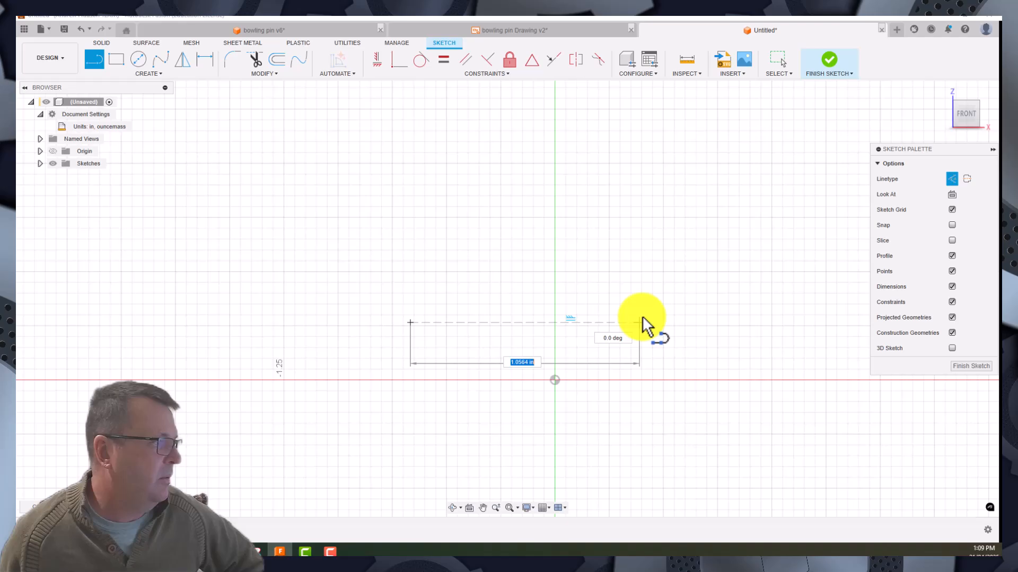
pyautogui.click(706, 321)
pyautogui.moveTo(706, 321)
pyautogui.mouseDown()
pyautogui.moveTo(740, 342)
pyautogui.moveTo(701, 303)
pyautogui.mouseUp()
pyautogui.click(704, 297)
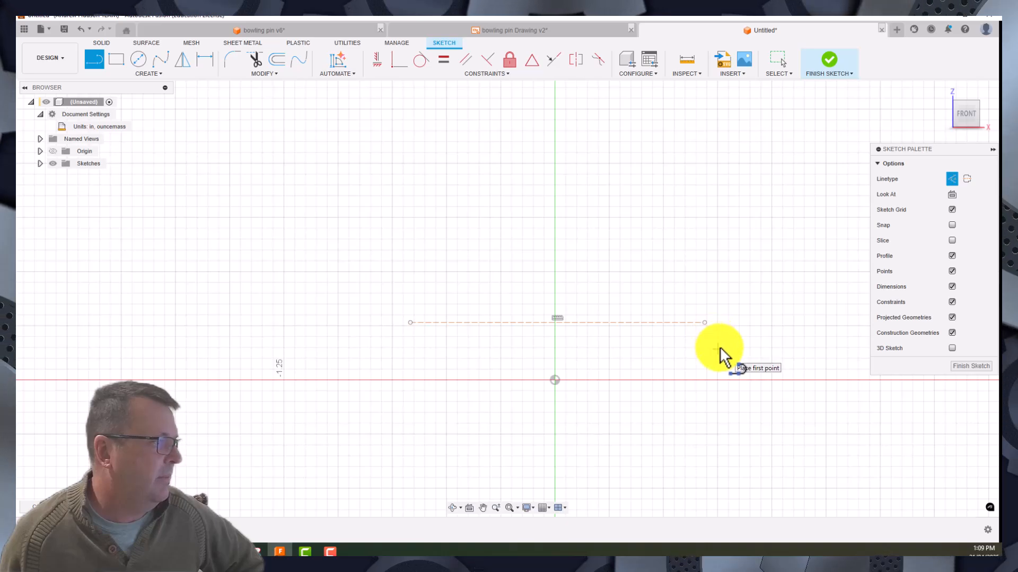
# - Sketch a second construction line about 1.57 in long, parallel to and above the first one
pyautogui.moveTo(383, 256); pyautogui.dragTo(724, 256)
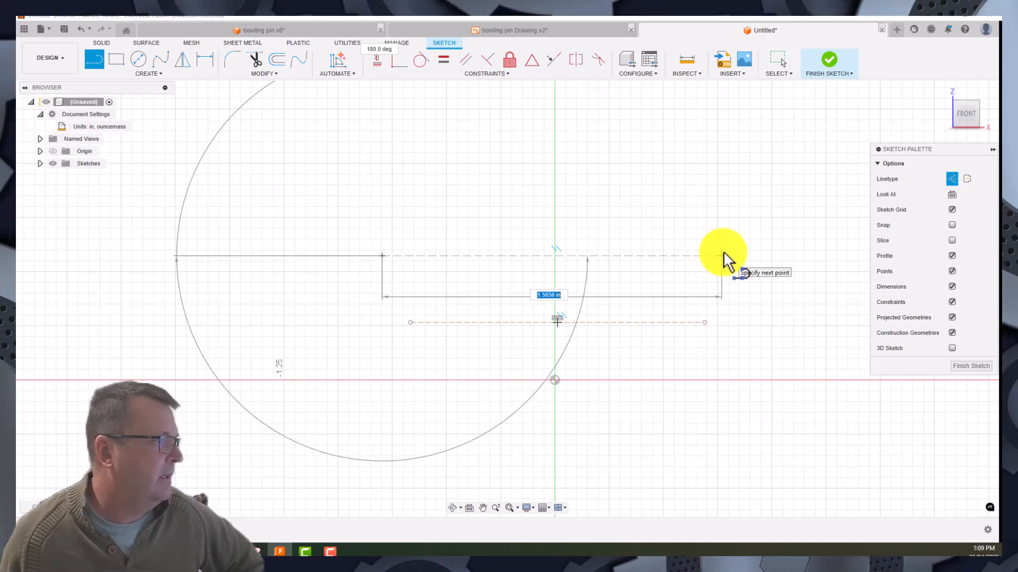
pyautogui.click(722, 256)
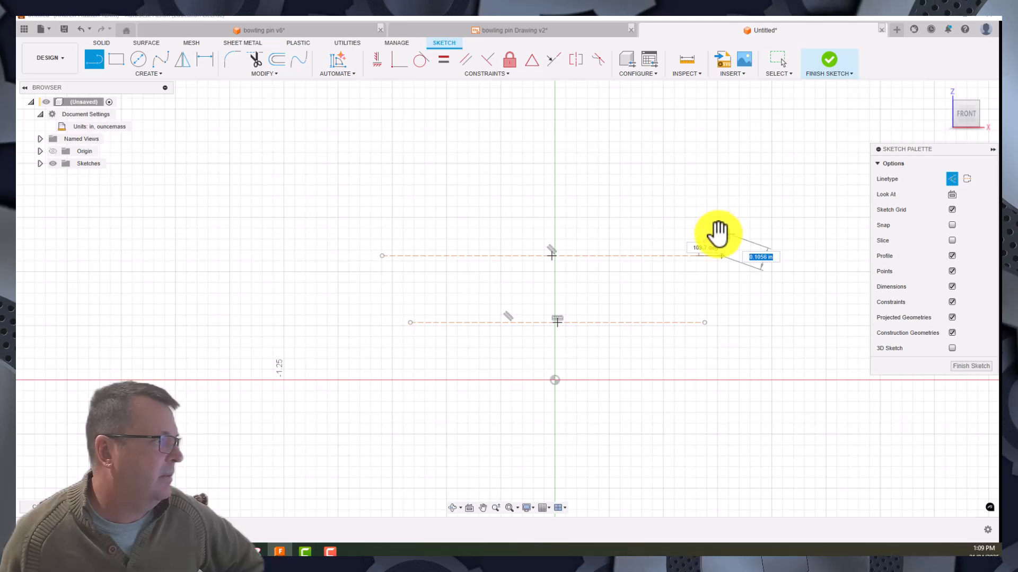
pyautogui.rightClick(655, 252)
pyautogui.click(697, 255)
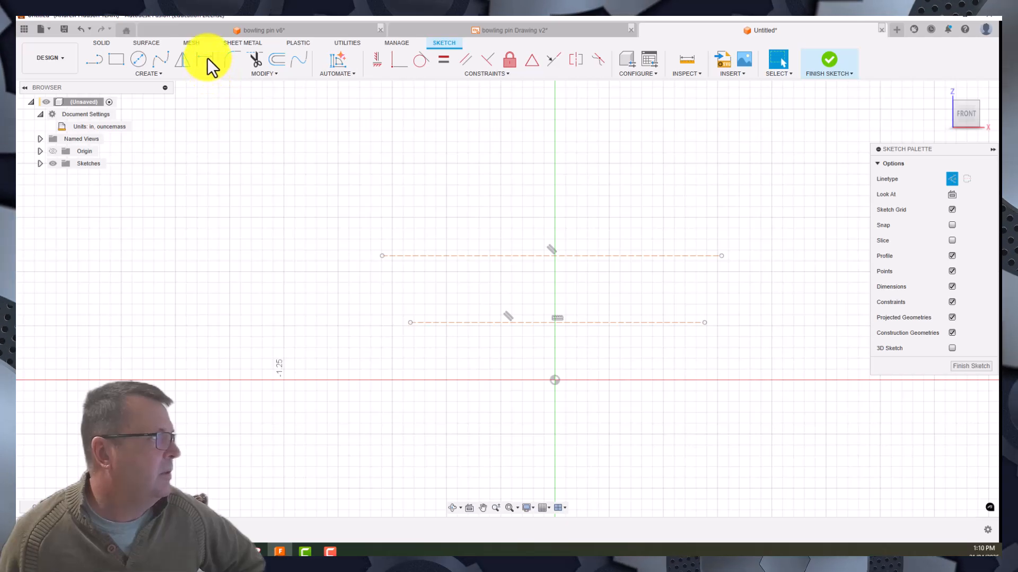
# - Dimension the lower construction line's height from the origin, accepting its drawn value
pyautogui.click(538, 322)
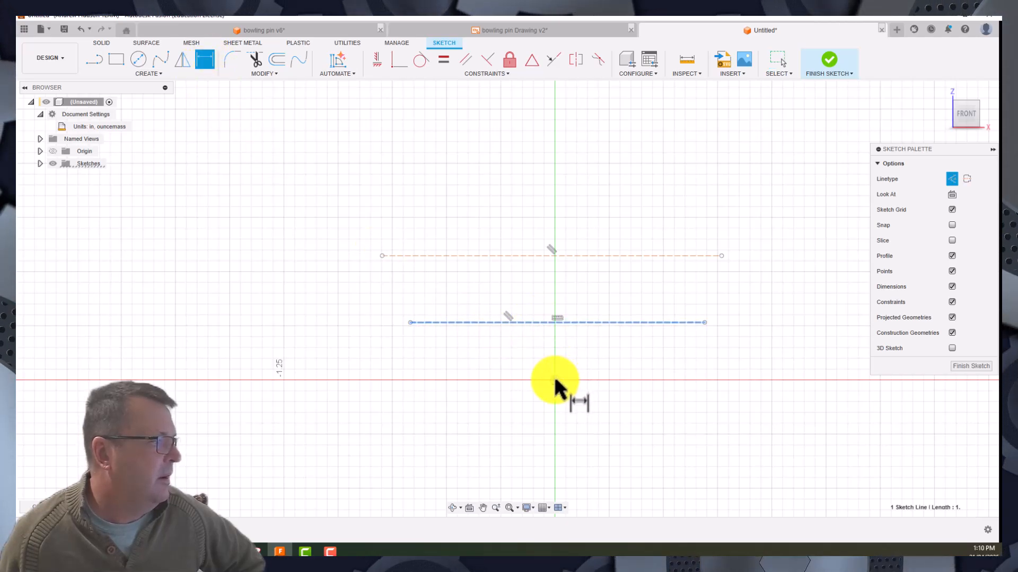
pyautogui.click(555, 380)
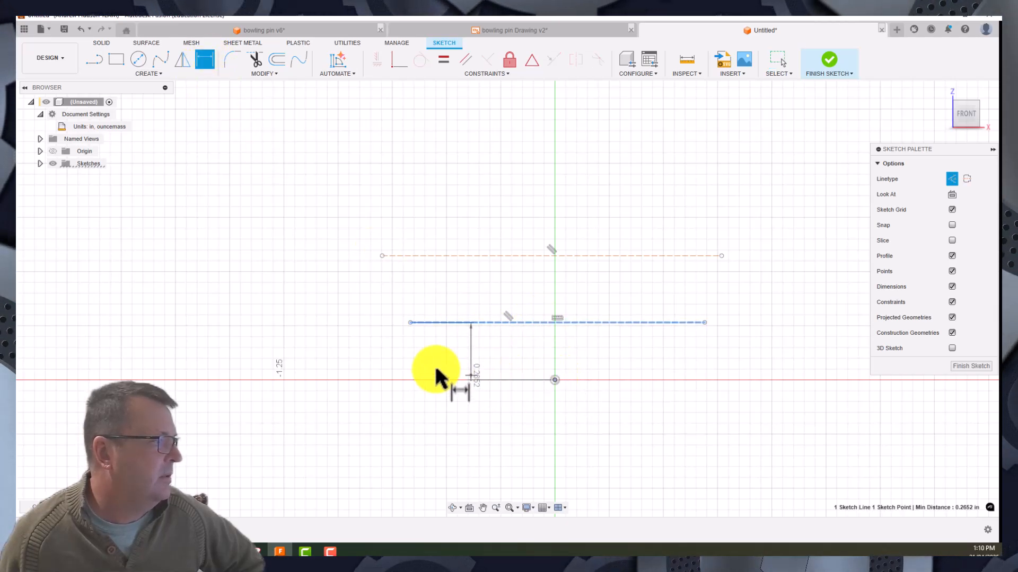
pyautogui.click(318, 365)
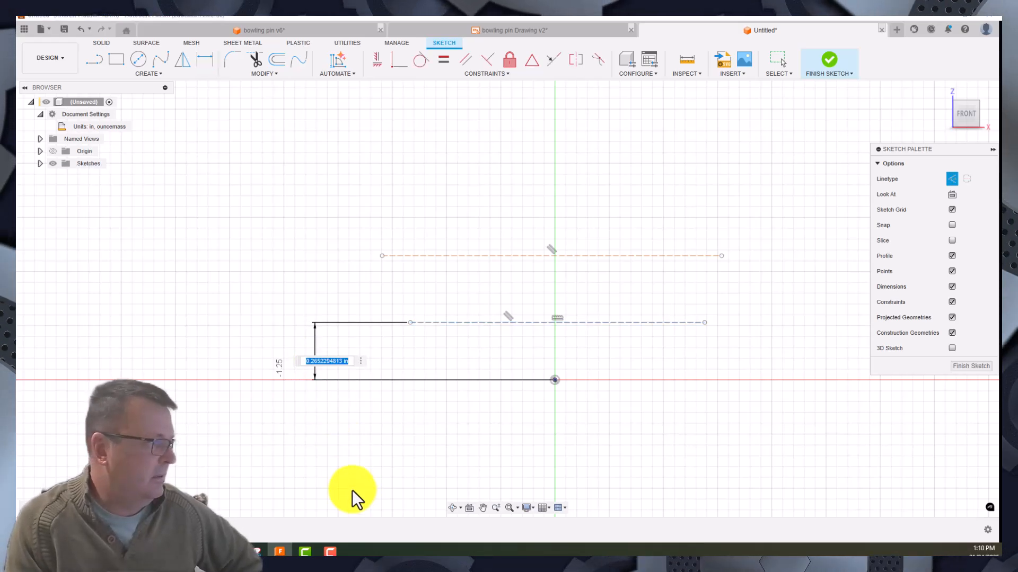
pyautogui.press('Return')
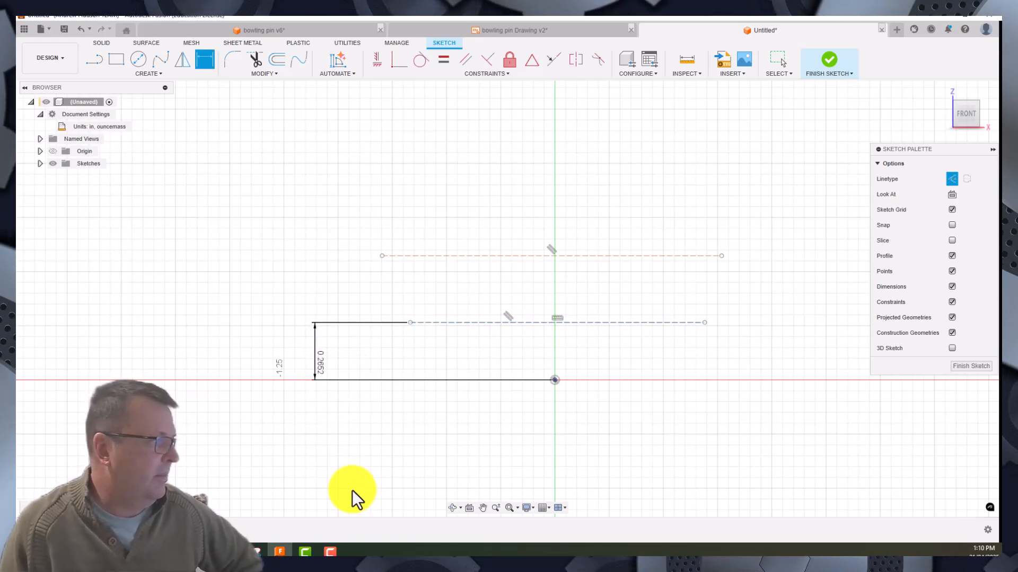
# - Dimension the upper construction line's height from the origin, accepting its drawn value
pyautogui.click(541, 256)
pyautogui.click(554, 380)
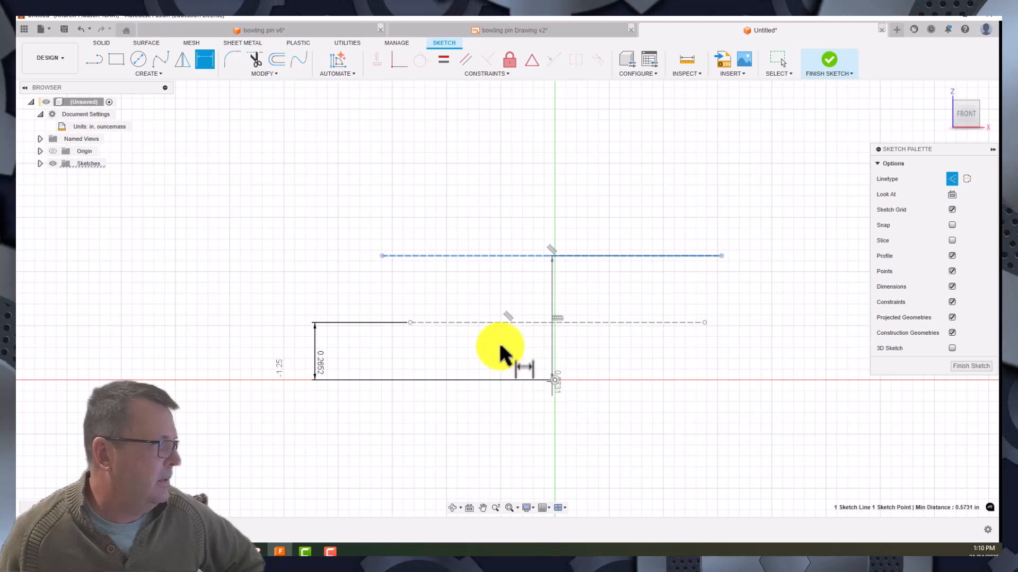
pyautogui.click(268, 303)
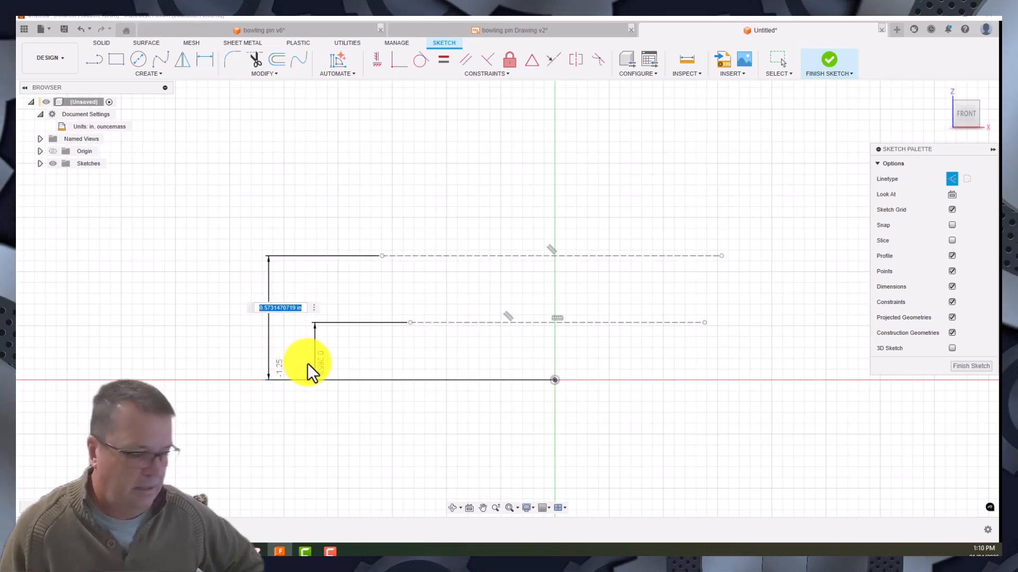
pyautogui.press('Return')
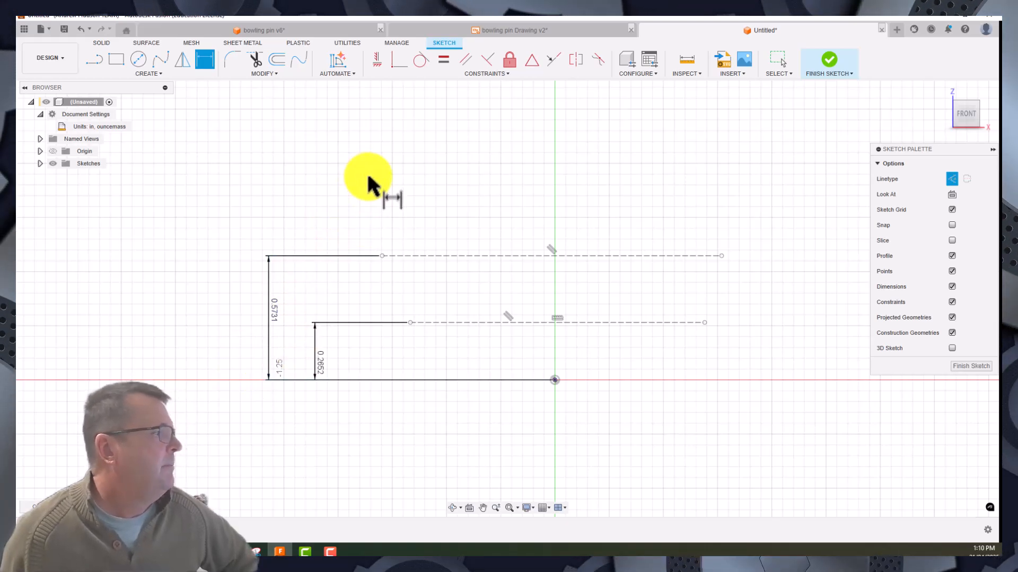
# - Place sketch points left of the vertical axis, about 0.49 in away on the lower construction line and 0.63 in on the upper one
pyautogui.click(163, 73)
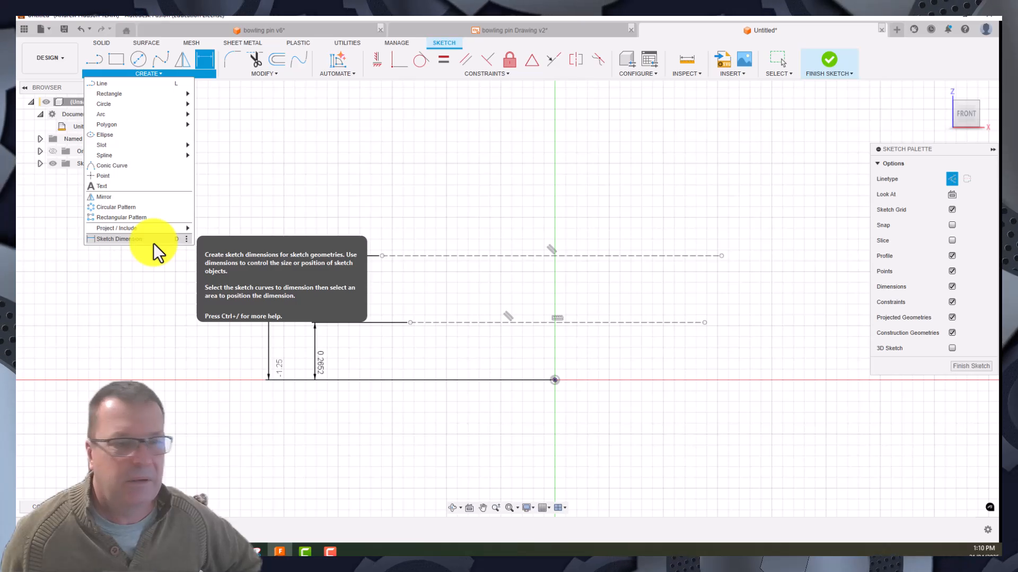
pyautogui.click(102, 179)
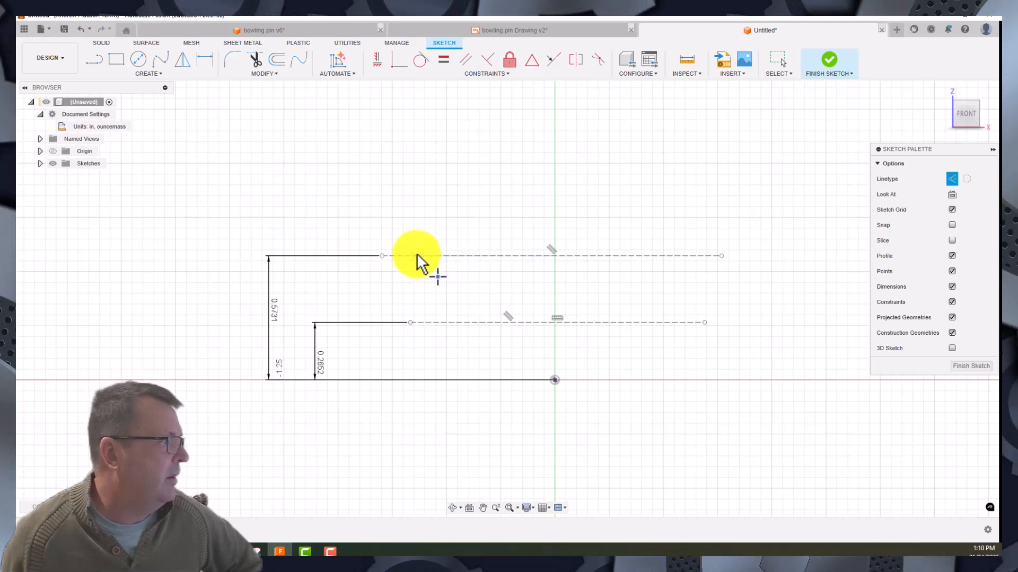
pyautogui.click(448, 323)
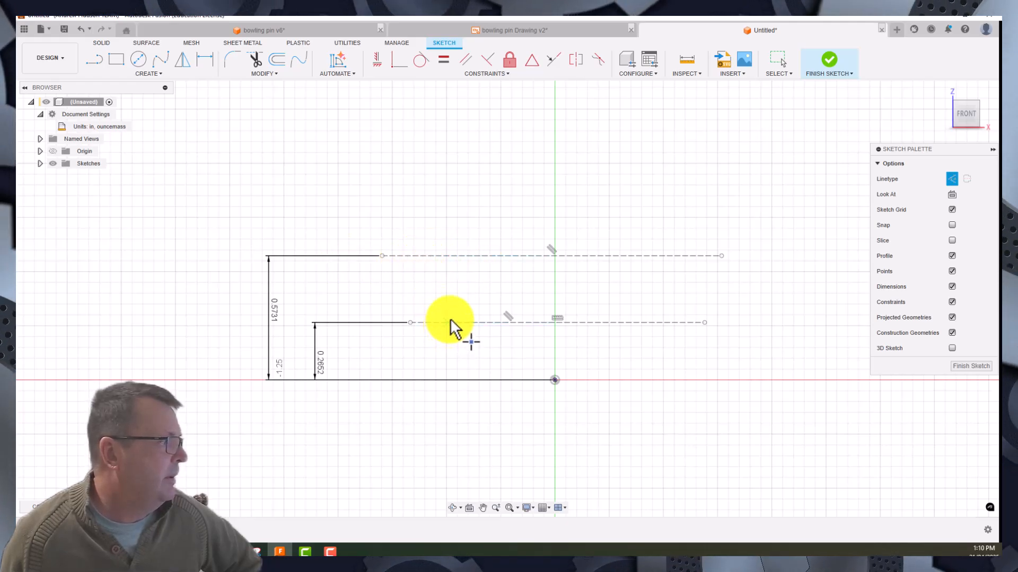
pyautogui.click(420, 256)
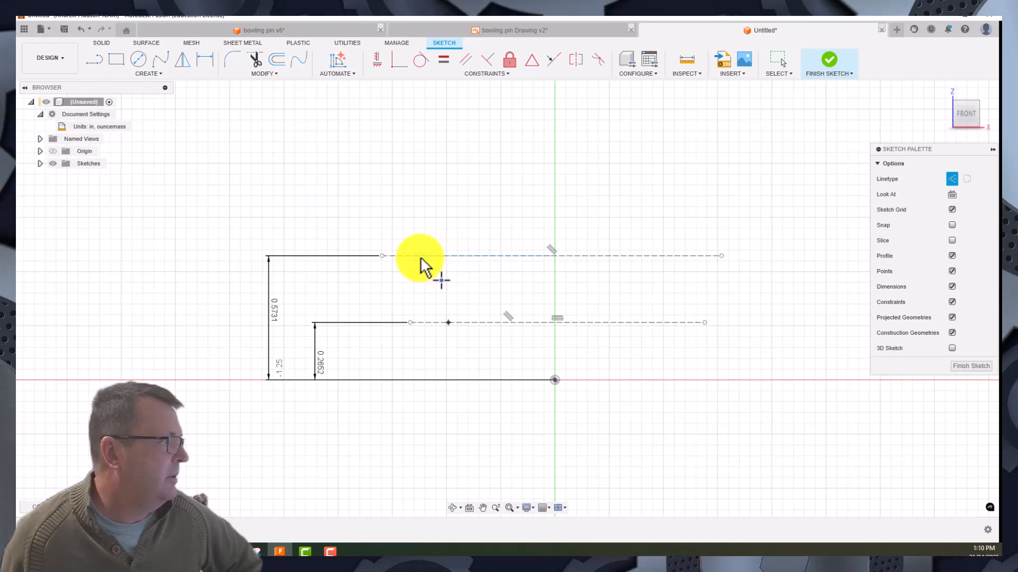
pyautogui.rightClick(349, 182)
pyautogui.click(377, 186)
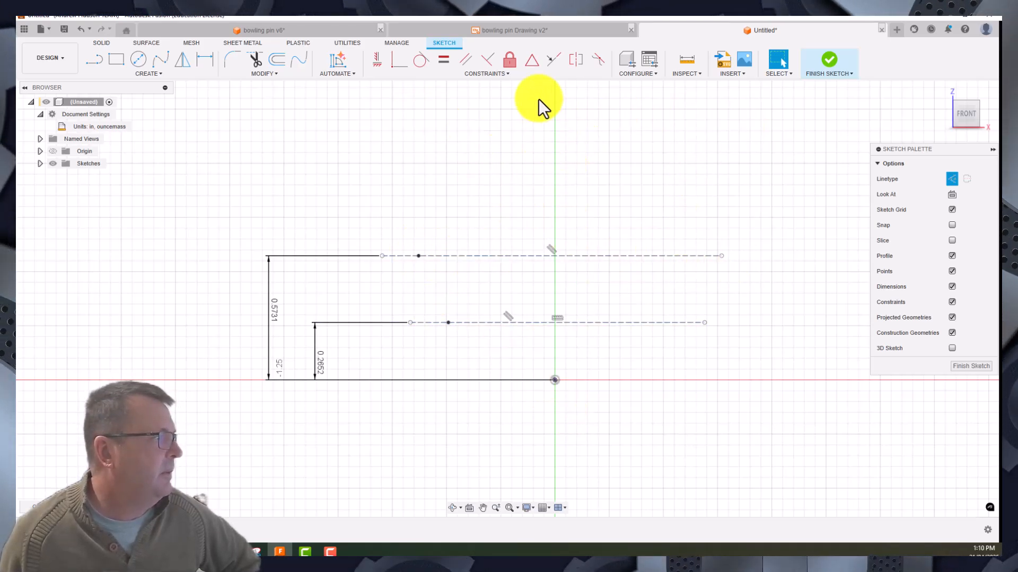
# - Sketch a vertical line about 1.65 in long upward from the origin, using the centerline linetype
pyautogui.click(96, 59)
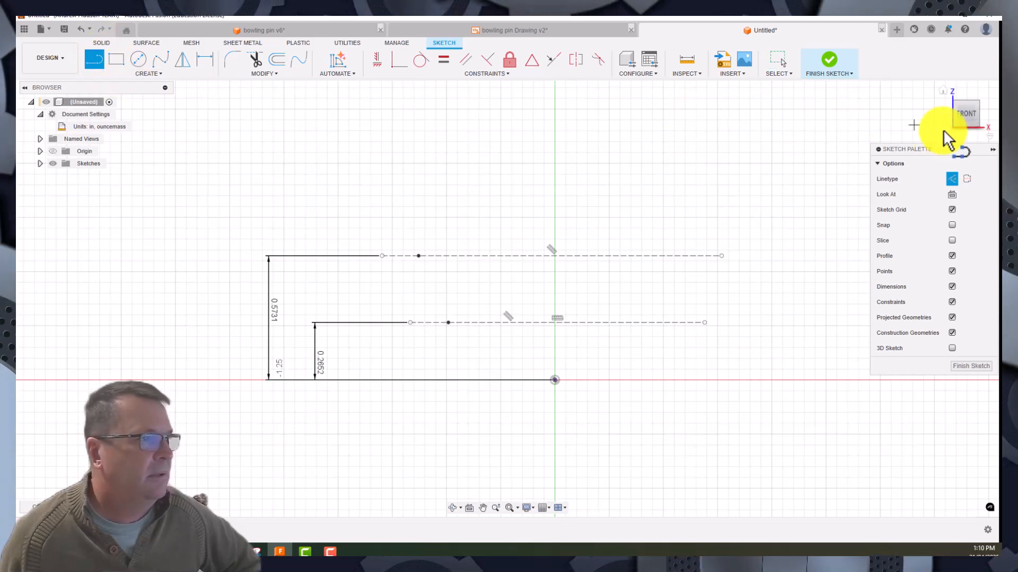
pyautogui.click(966, 180)
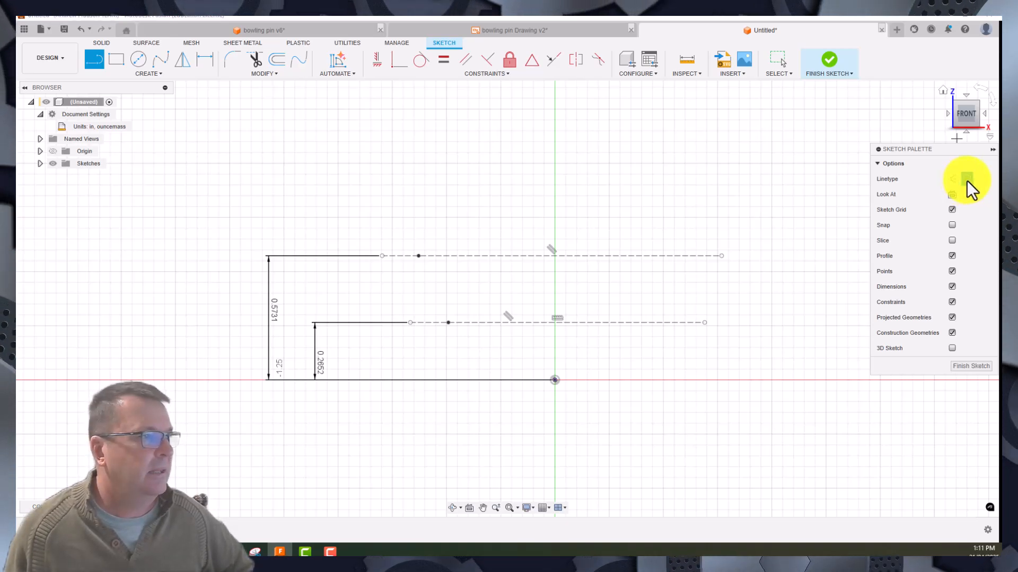
pyautogui.click(555, 380)
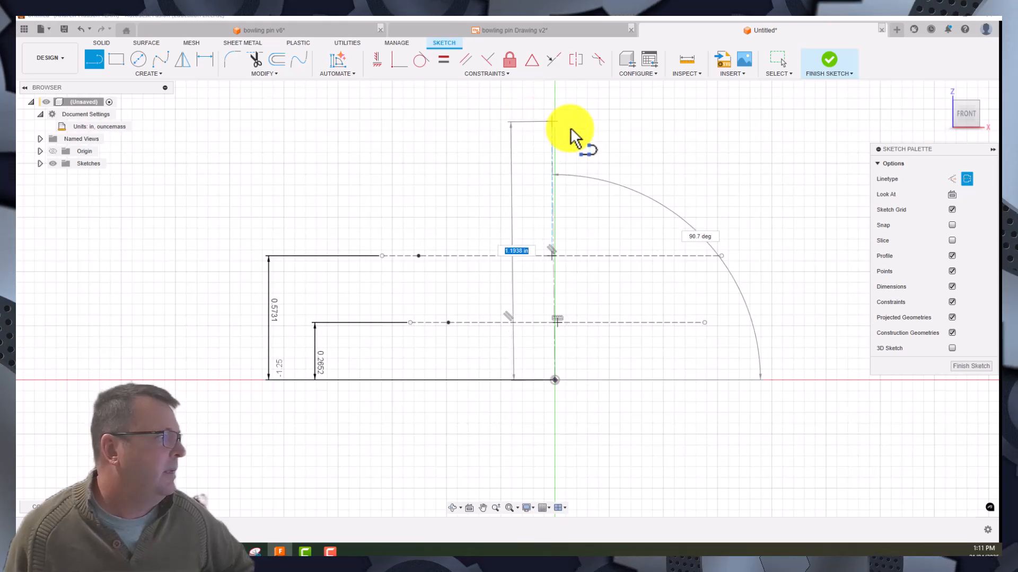
pyautogui.moveTo(571, 137)
pyautogui.mouseDown(button='middle')
pyautogui.moveTo(561, 275)
pyautogui.moveTo(552, 192)
pyautogui.mouseUp(button='middle')
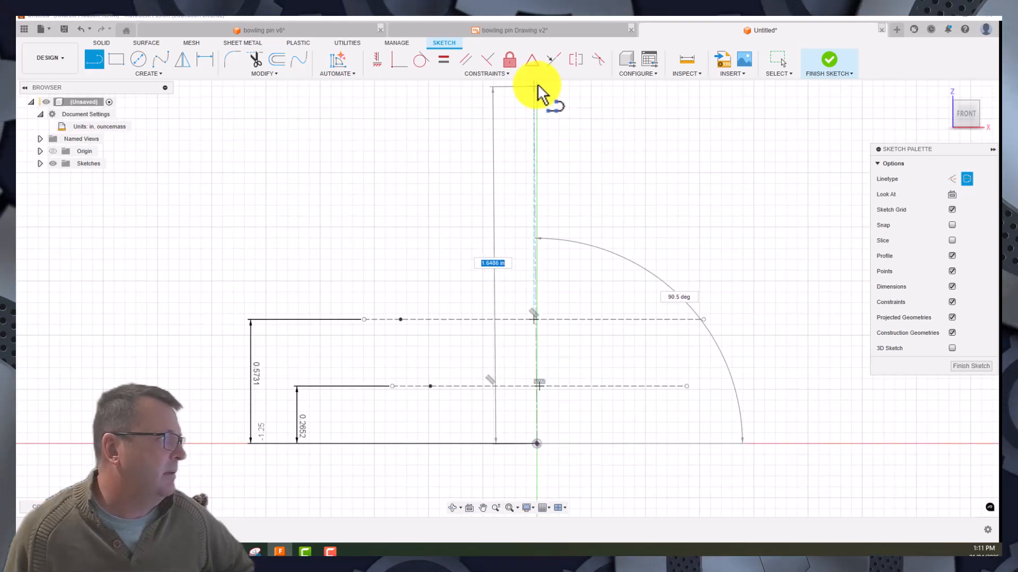
pyautogui.click(537, 86)
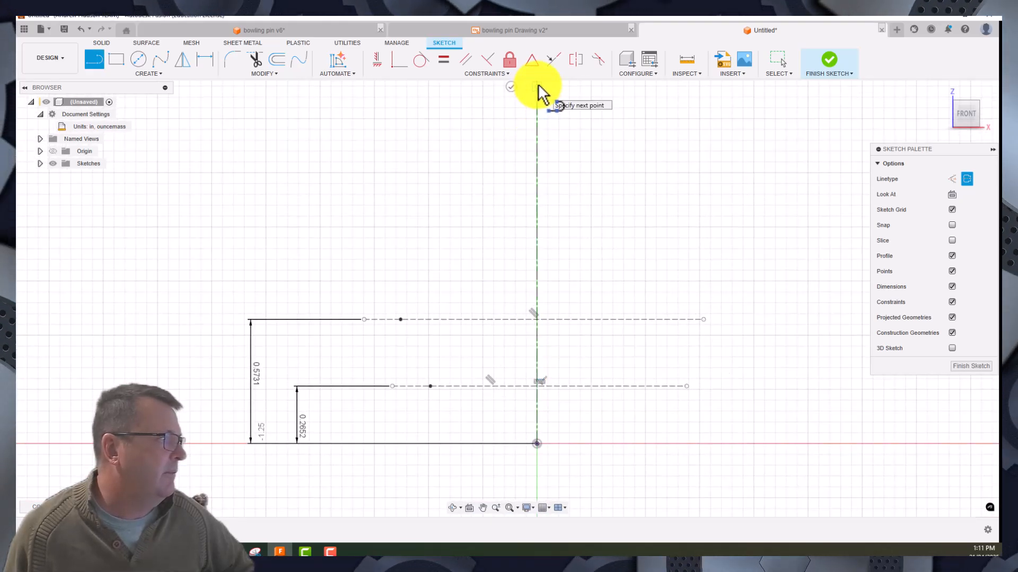
pyautogui.click(511, 87)
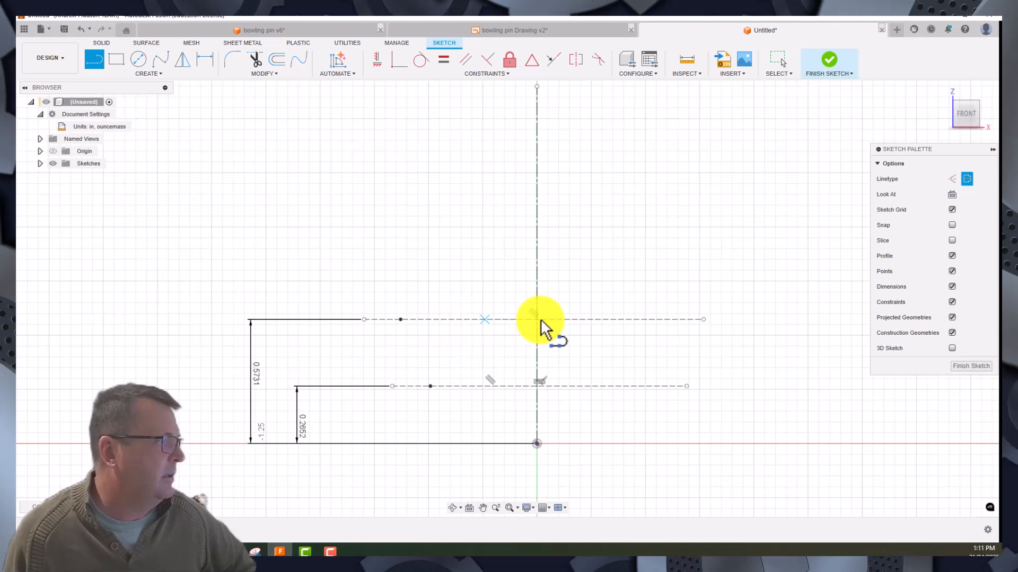
pyautogui.rightClick(425, 159)
pyautogui.click(455, 154)
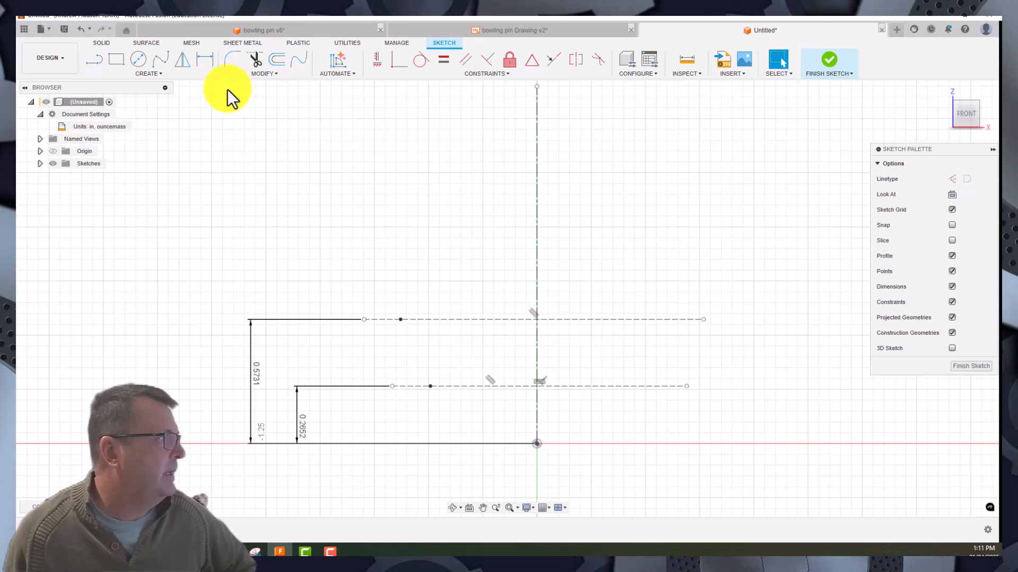
# - Add a diameter dimension between the upper construction line's point and the centerline, accepting its drawn value
pyautogui.click(206, 58)
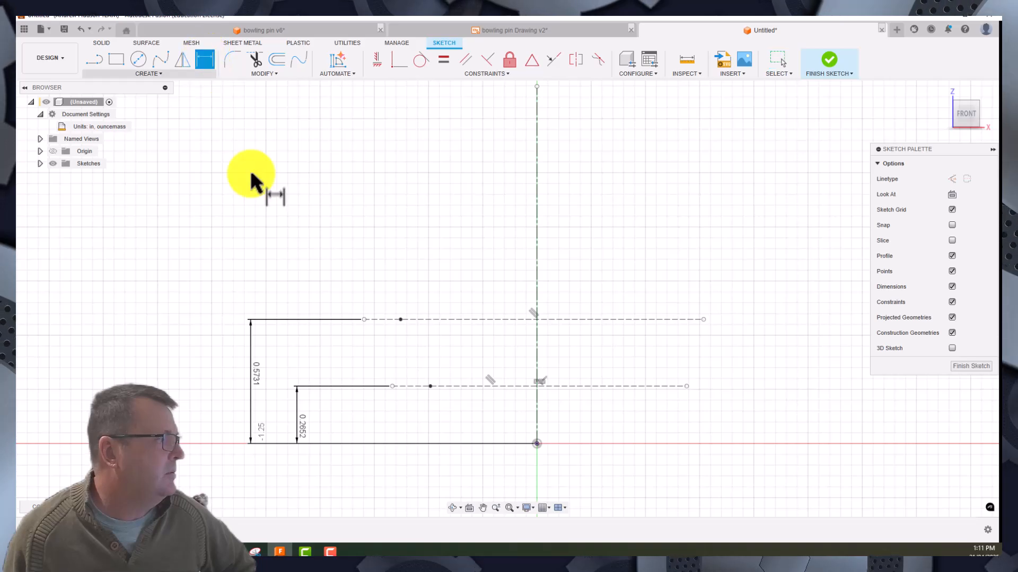
pyautogui.click(400, 319)
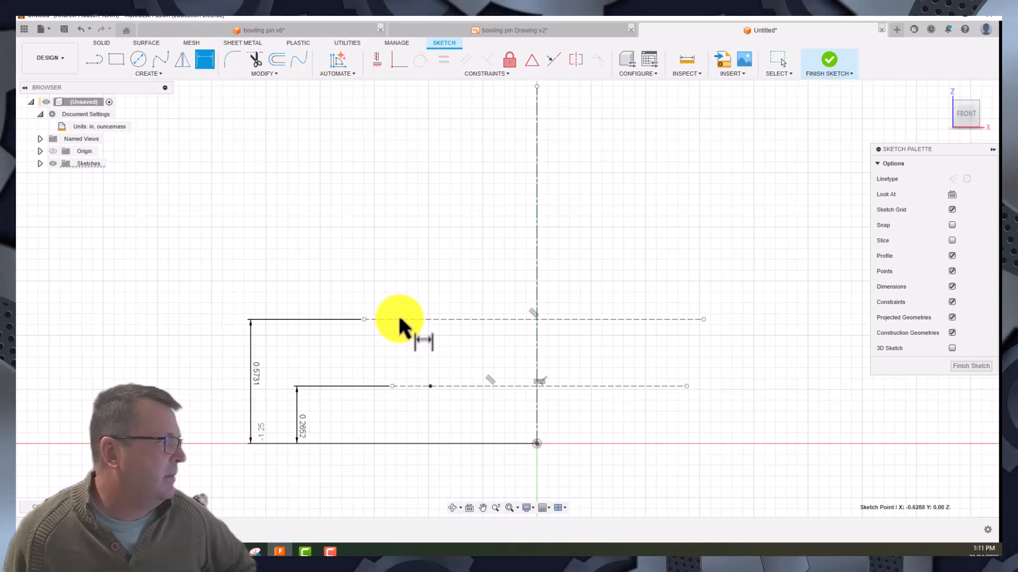
pyautogui.click(537, 282)
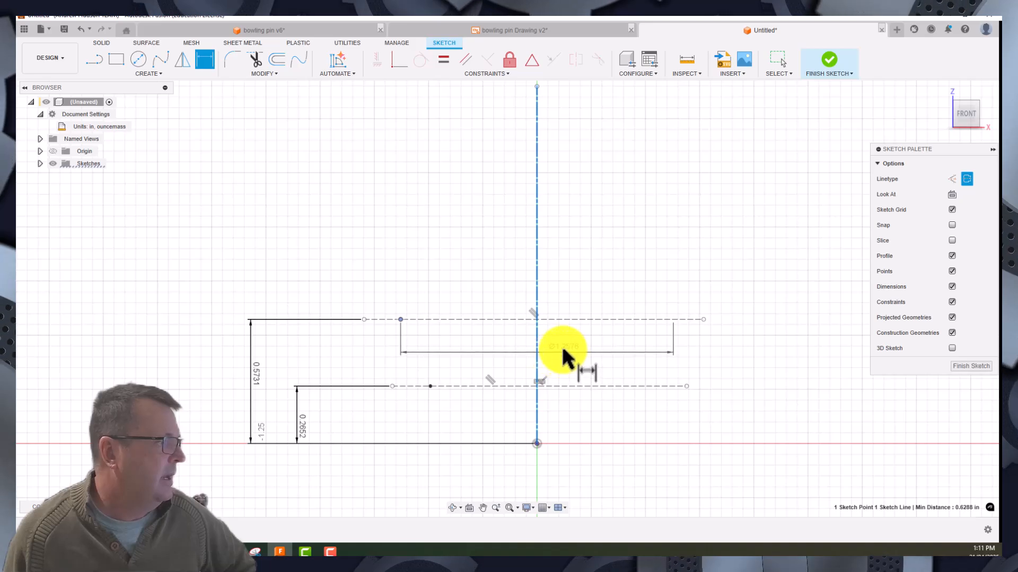
pyautogui.click(489, 348)
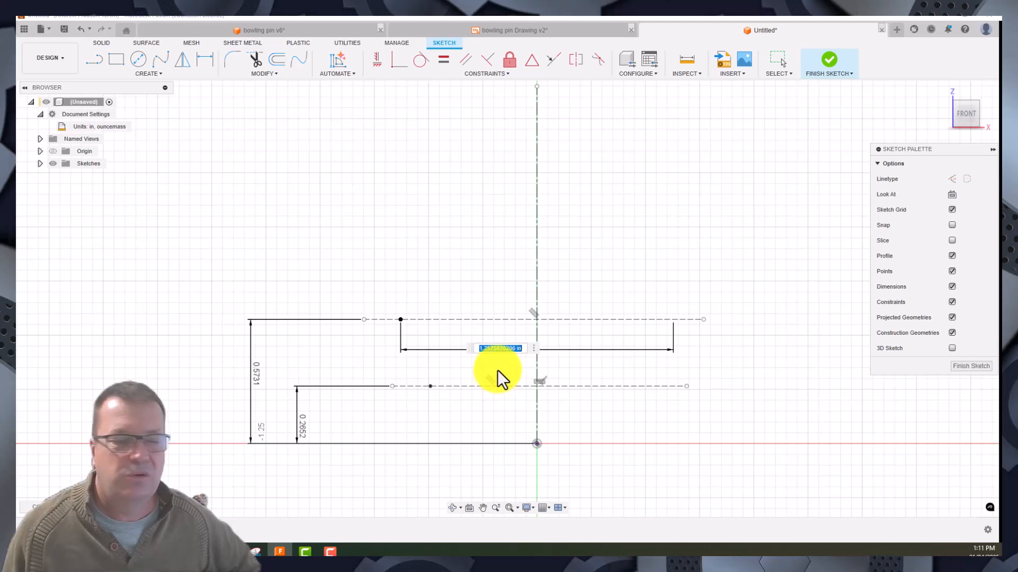
pyautogui.press('Return')
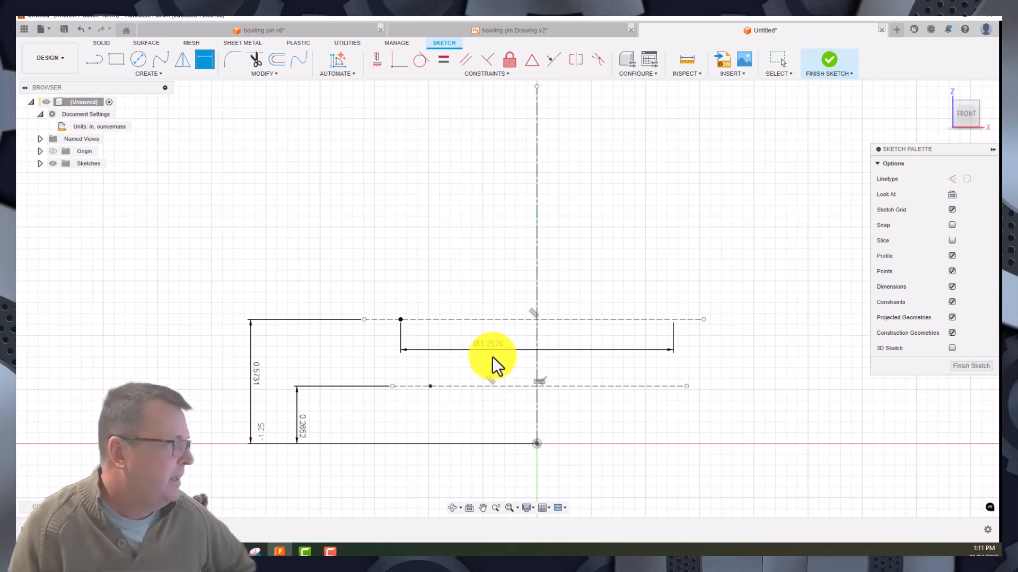
# - Add a 1.00 in diameter dimension between the lower construction line's point and the centerline
pyautogui.click(429, 386)
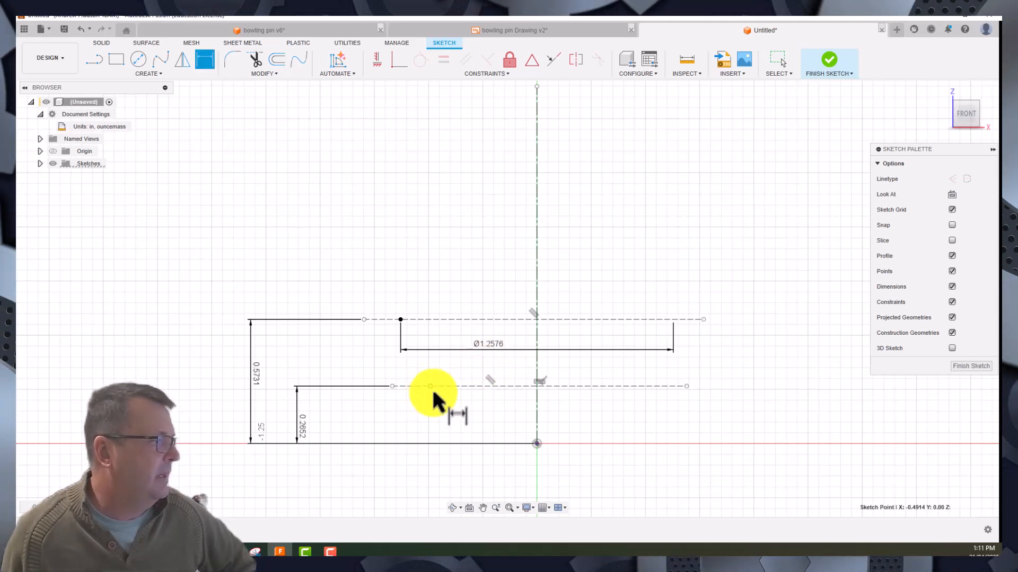
pyautogui.click(537, 403)
pyautogui.click(558, 413)
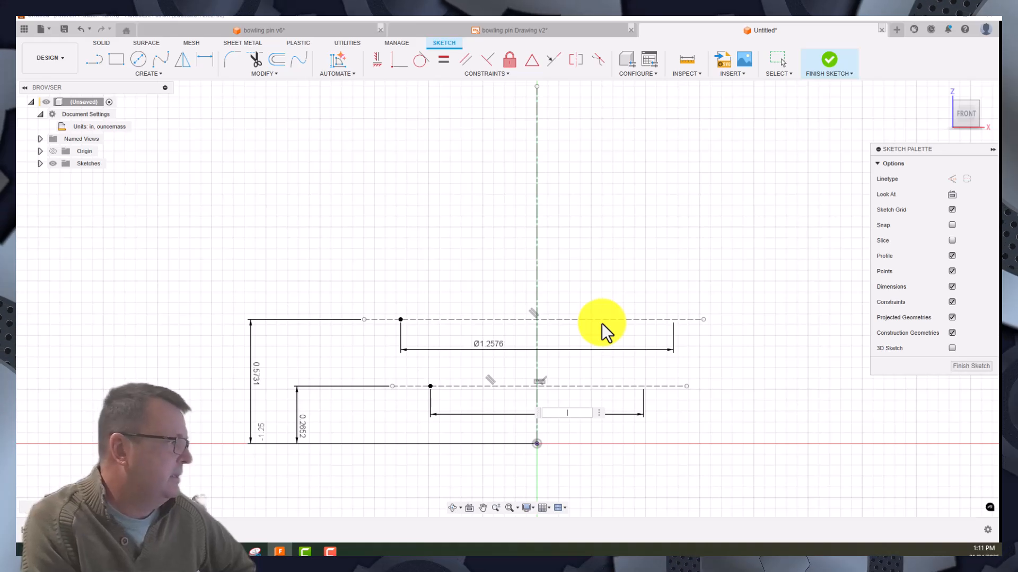
pyautogui.press('Return')
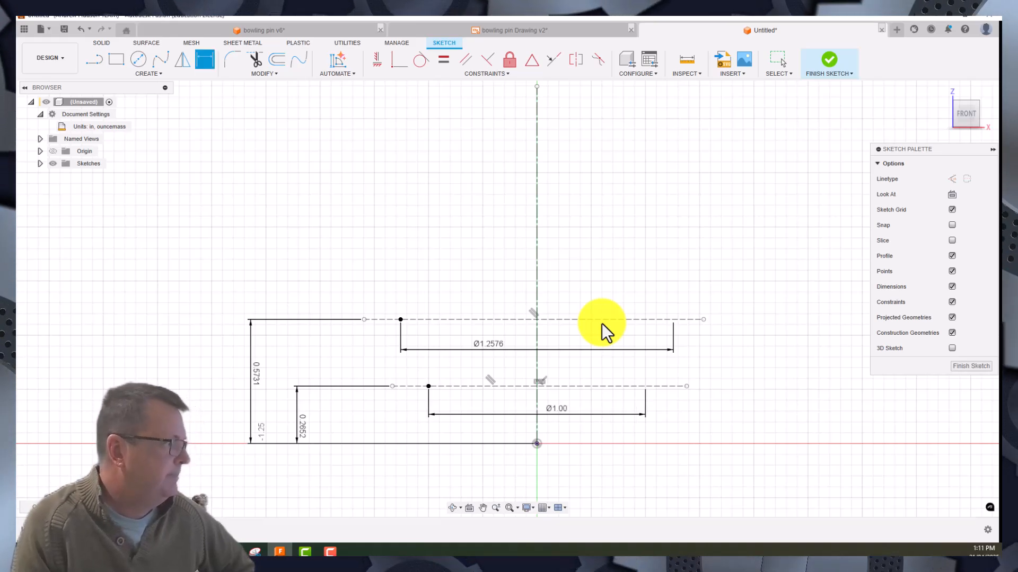
pyautogui.rightClick(494, 145)
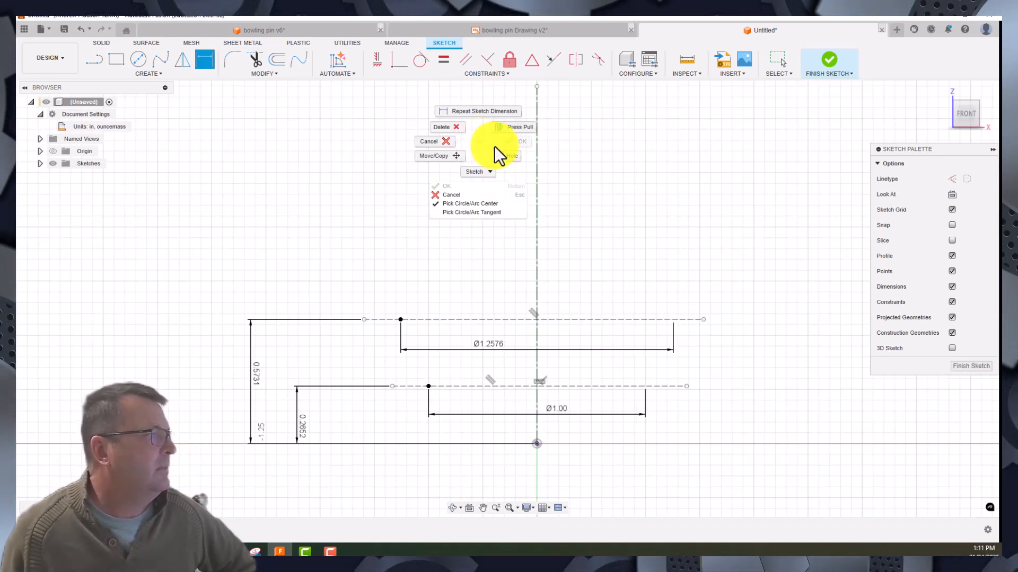
pyautogui.click(449, 142)
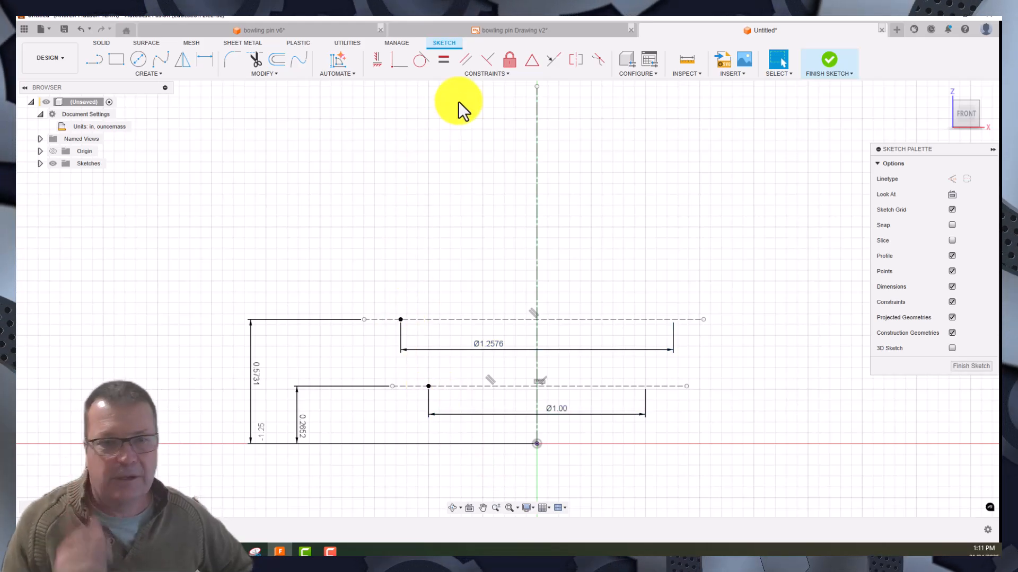
# - Draw a fit point spline from the horizontal axis through both sketch points and two freehand points above, curving in toward the centerline's upper end
pyautogui.click(161, 58)
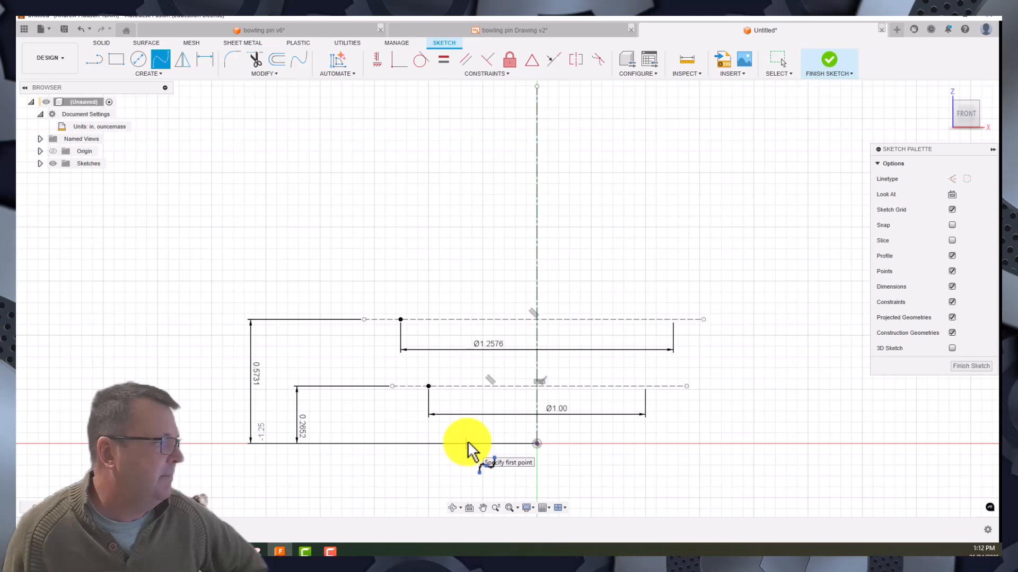
pyautogui.click(466, 443)
pyautogui.click(429, 386)
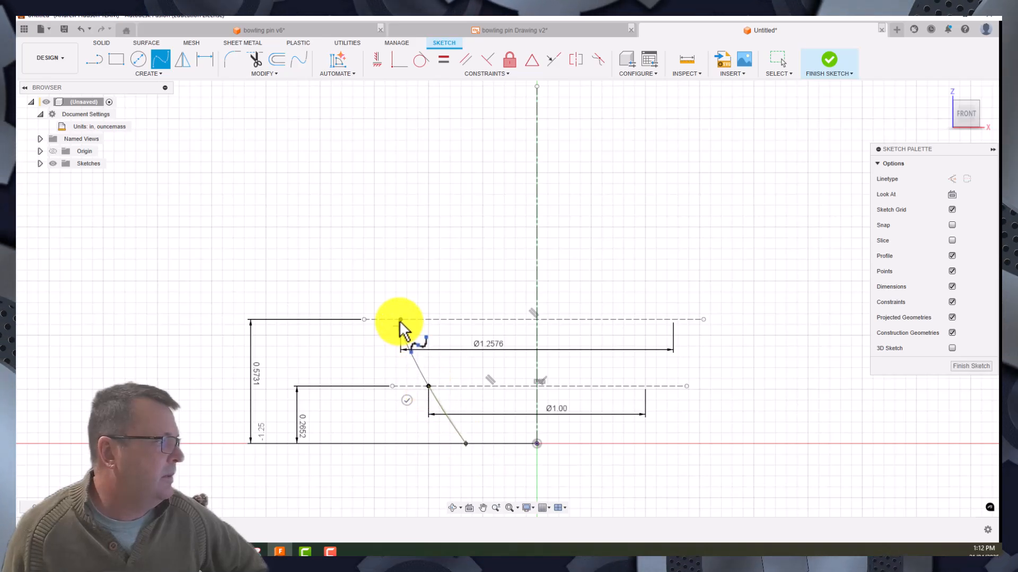
pyautogui.click(389, 199)
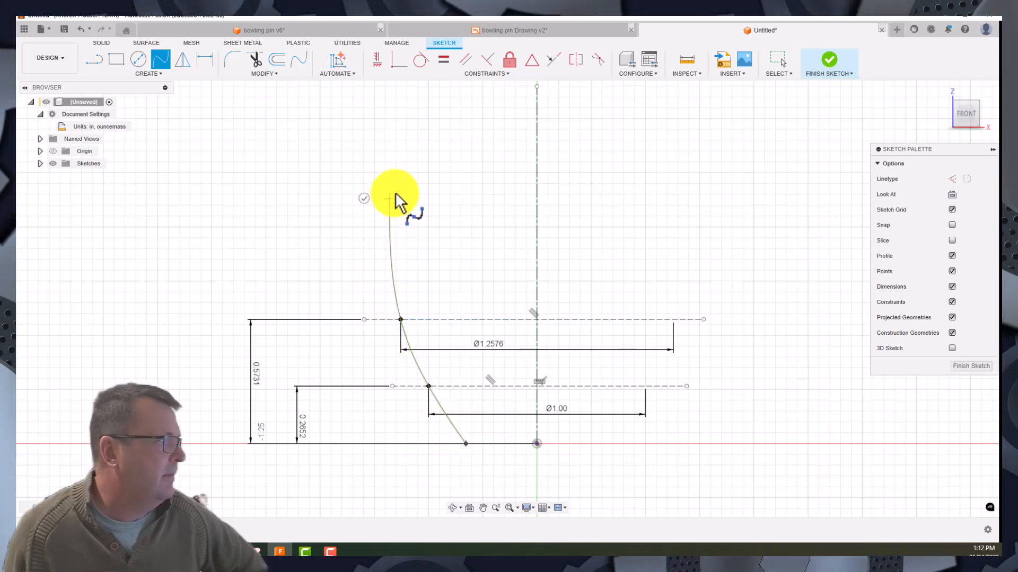
pyautogui.click(451, 105)
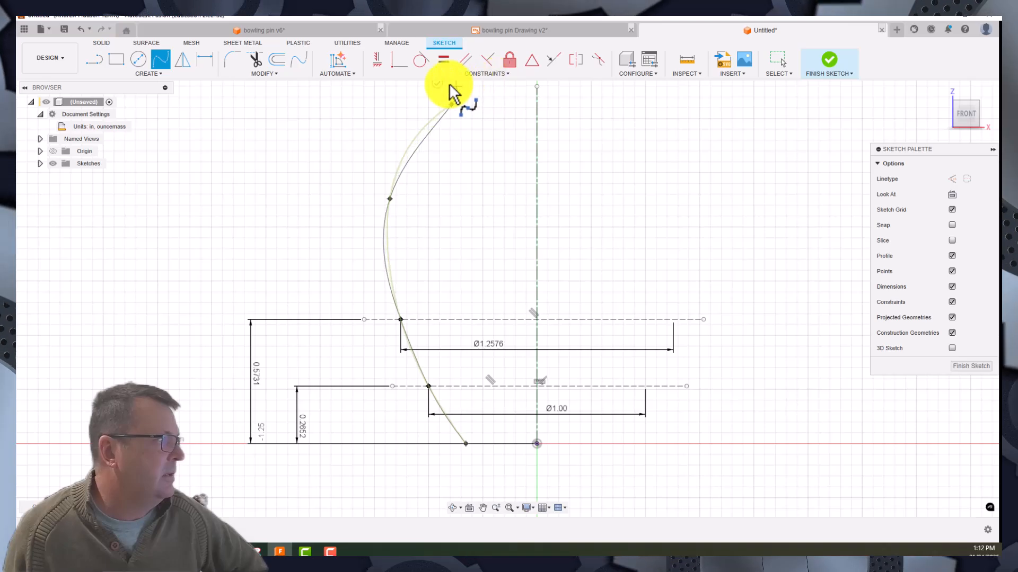
pyautogui.click(434, 88)
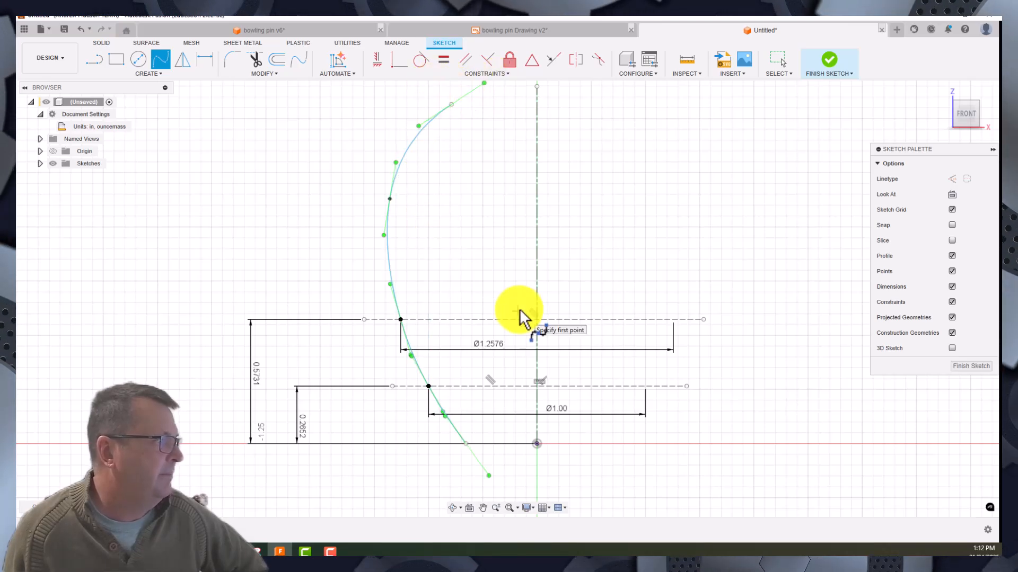
pyautogui.moveTo(470, 241); pyautogui.dragTo(474, 303, button='middle')
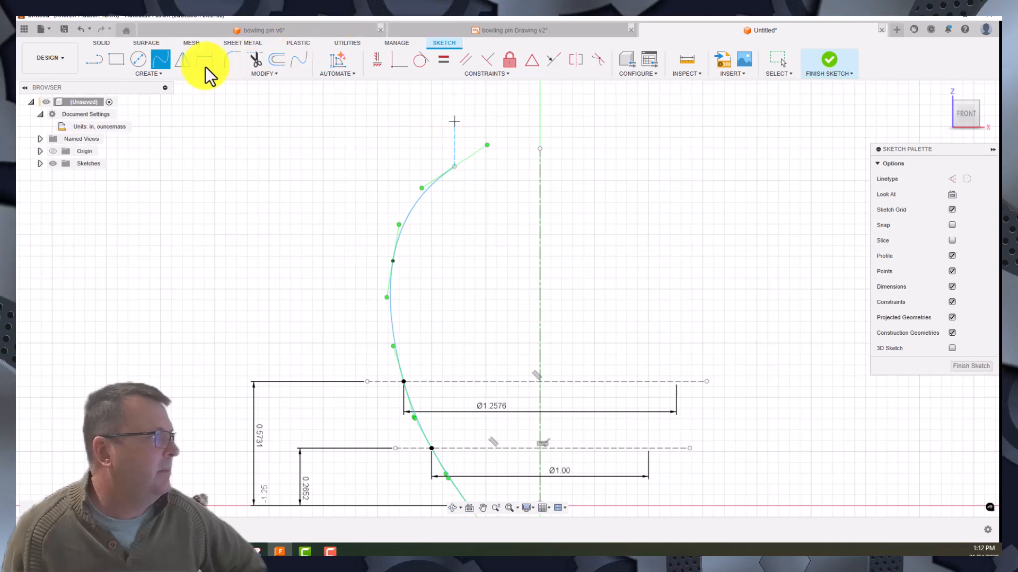
# - Draw a circle centered on the centerline just below its upper end and dimension its diameter at 0.20 in
pyautogui.click(138, 58)
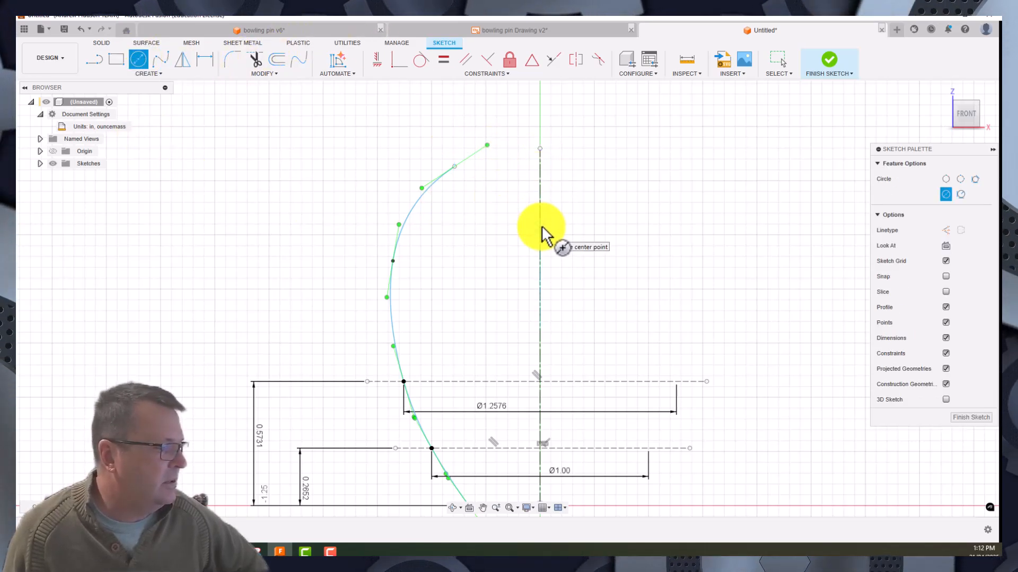
pyautogui.click(540, 181)
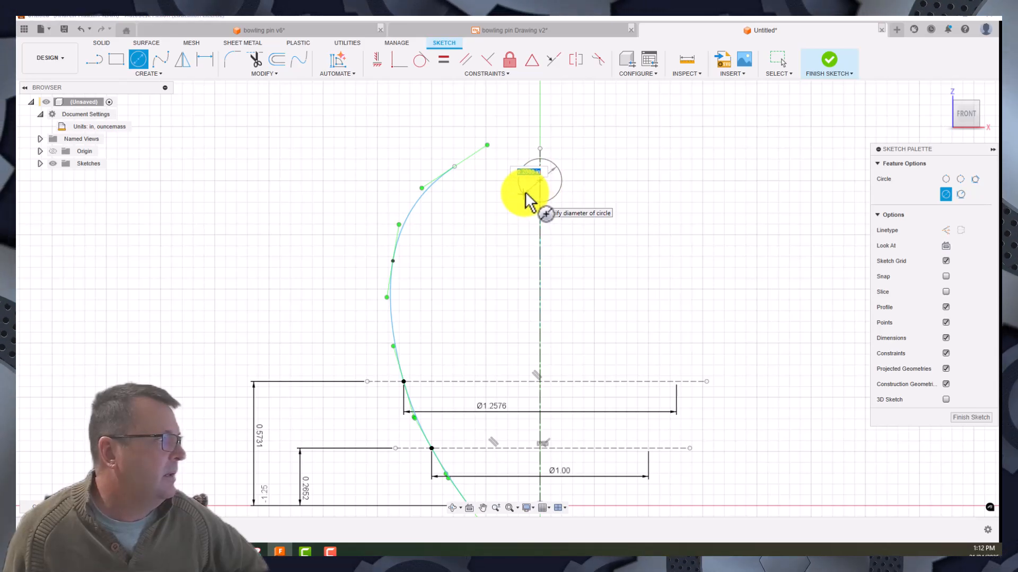
pyautogui.click(525, 193)
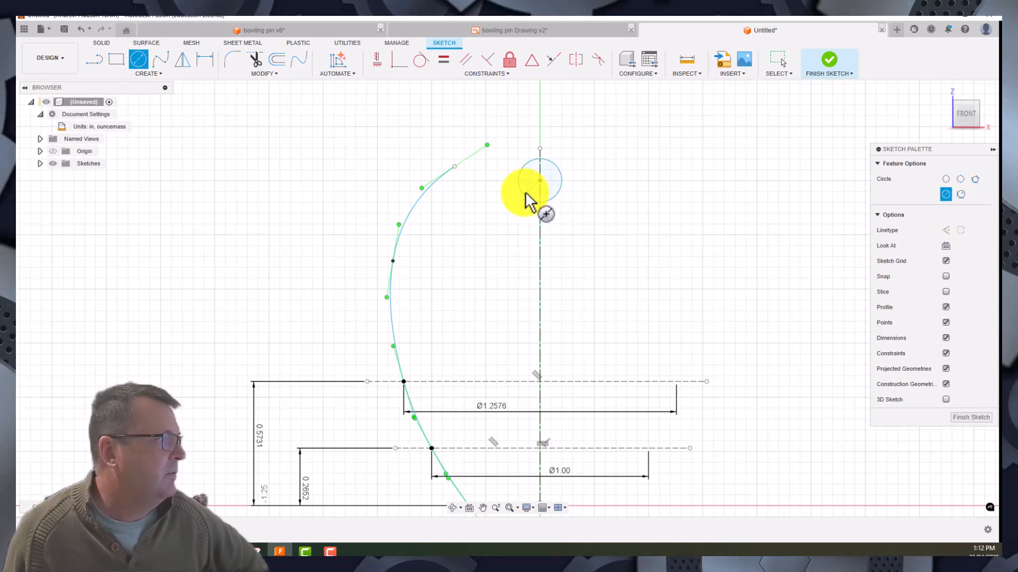
pyautogui.click(207, 61)
pyautogui.click(559, 170)
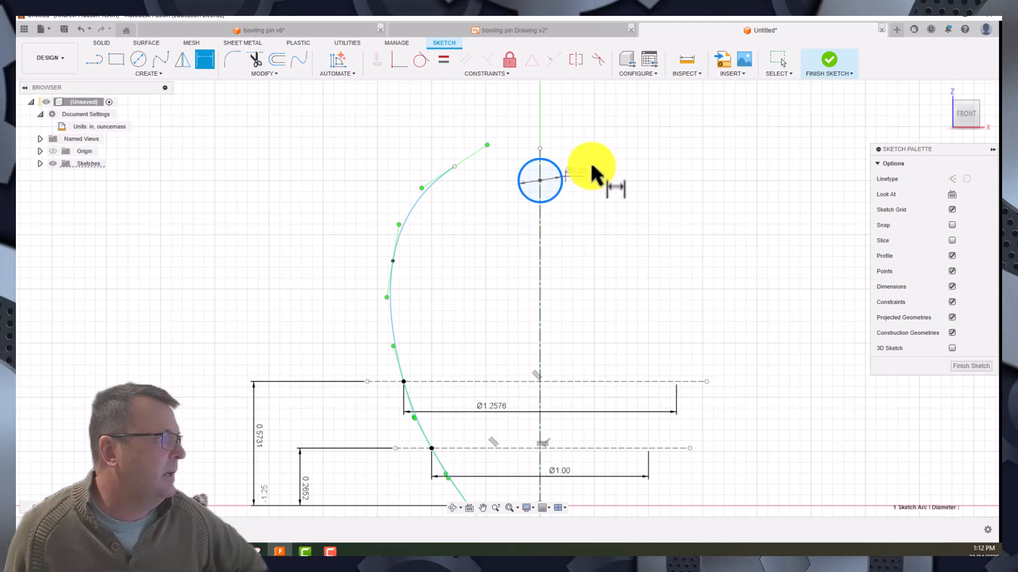
pyautogui.click(609, 158)
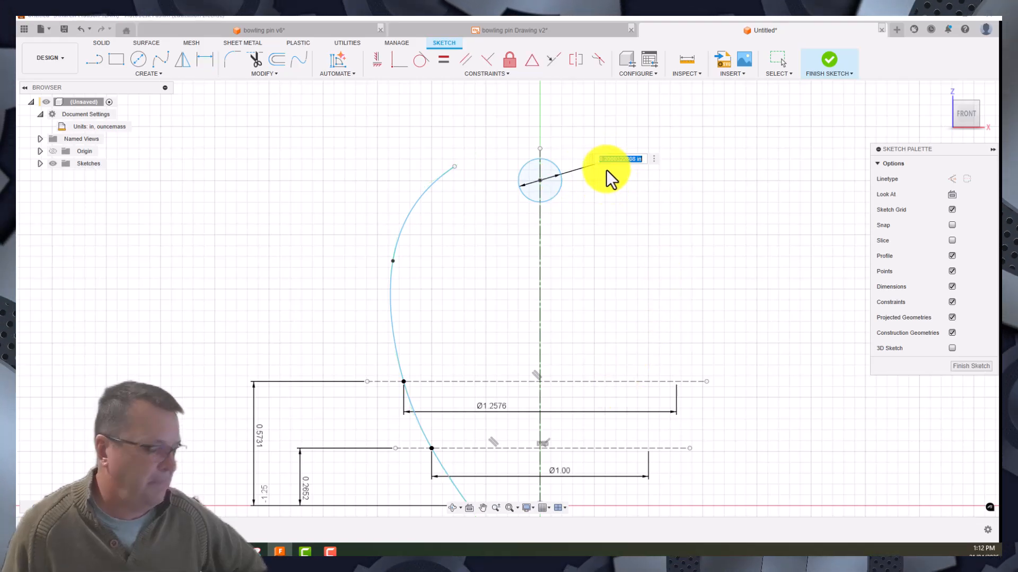
pyautogui.press('Return')
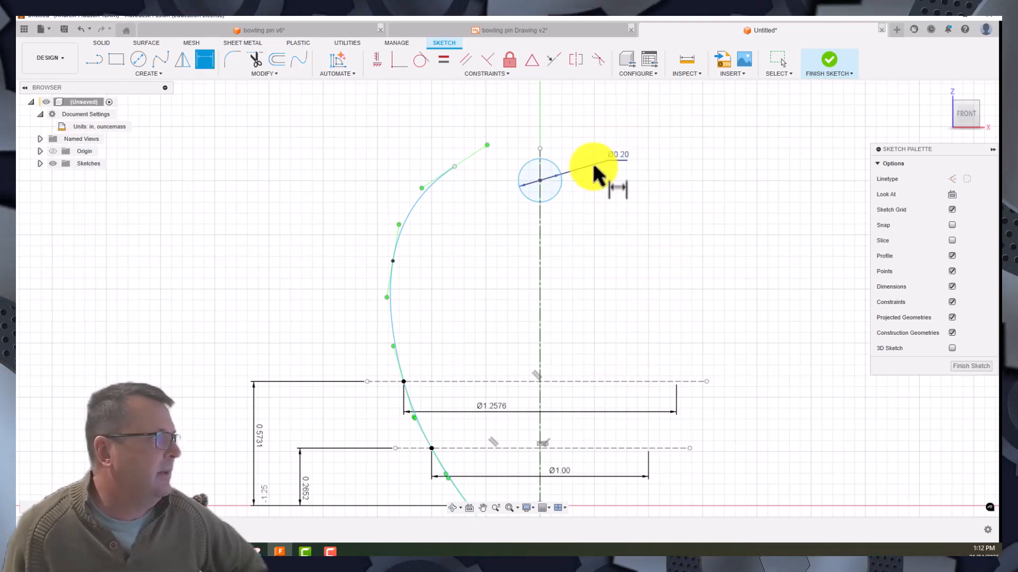
# - Toggle the circle's diameter dimension to a radius dimension
pyautogui.rightClick(618, 160)
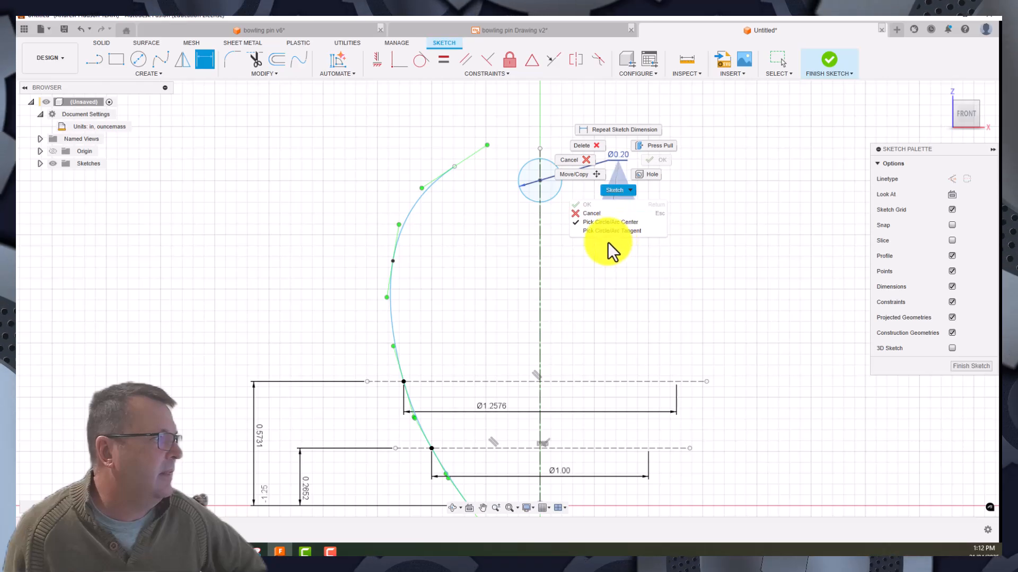
pyautogui.click(756, 205)
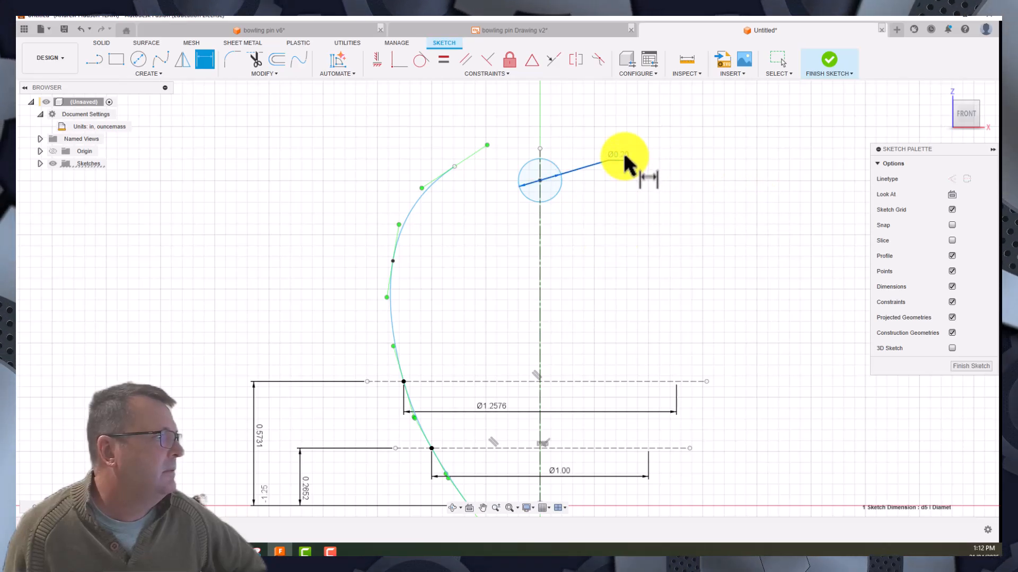
pyautogui.rightClick(624, 156)
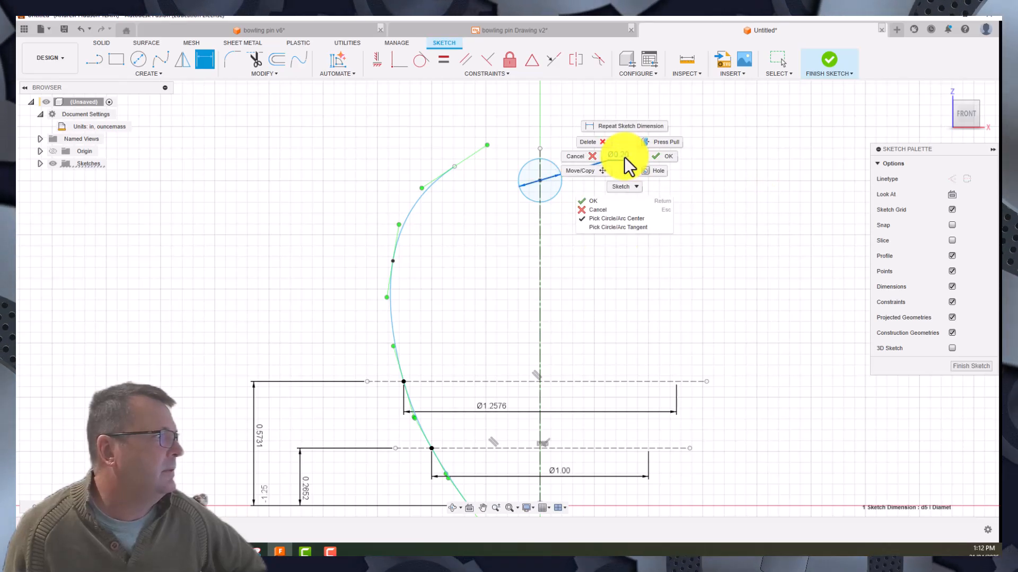
pyautogui.click(624, 157)
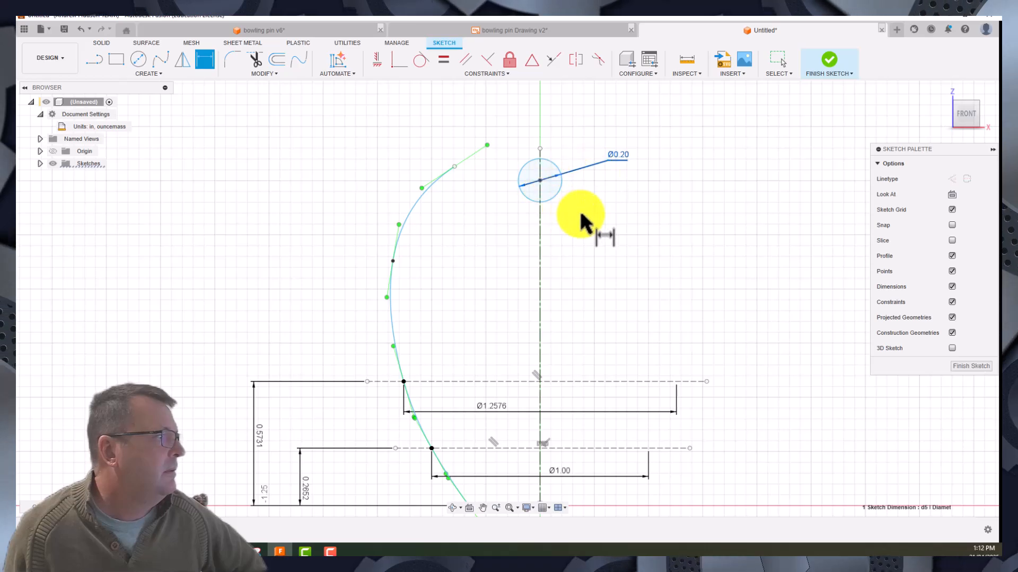
pyautogui.rightClick(319, 162)
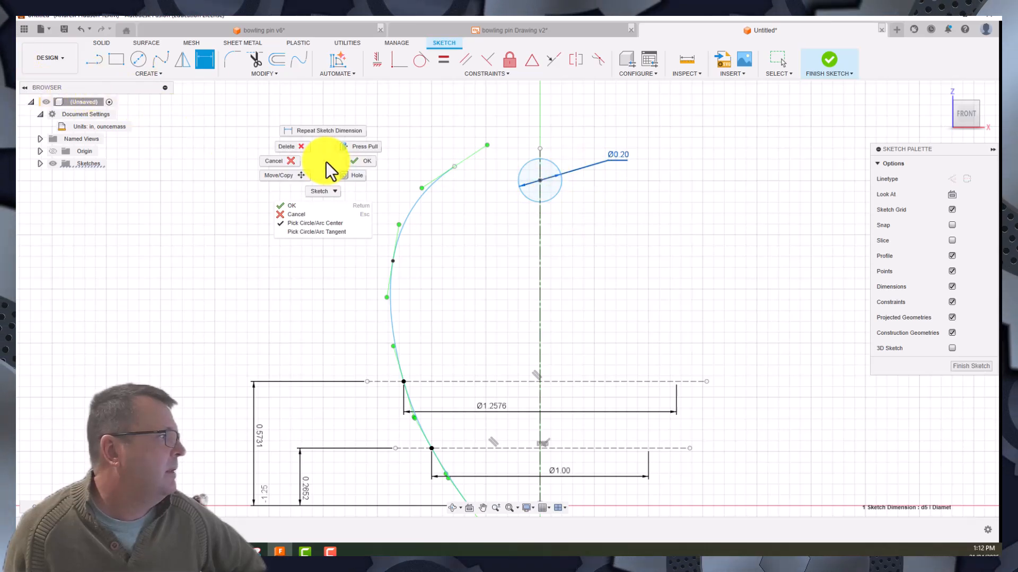
pyautogui.click(291, 166)
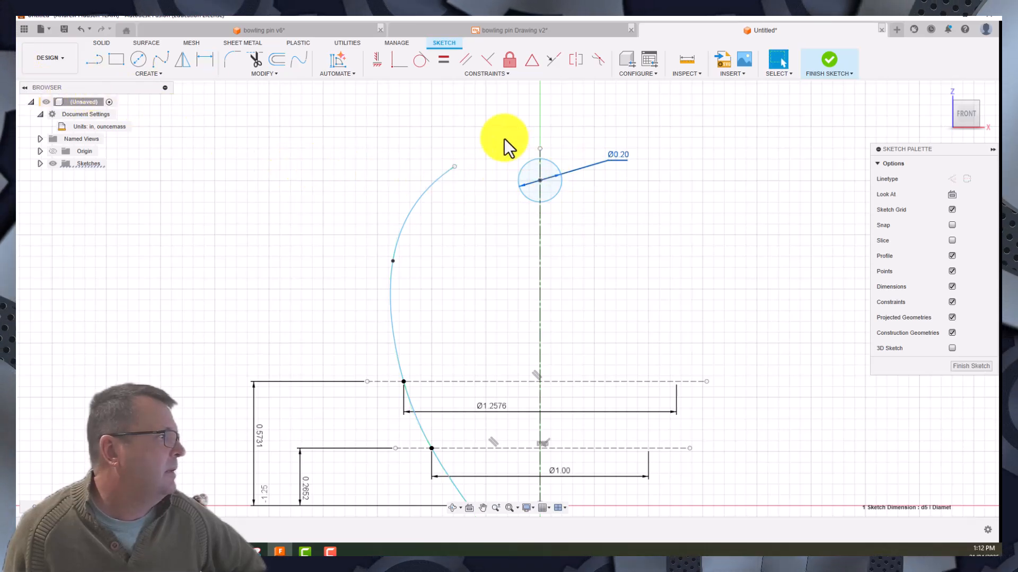
pyautogui.rightClick(584, 167)
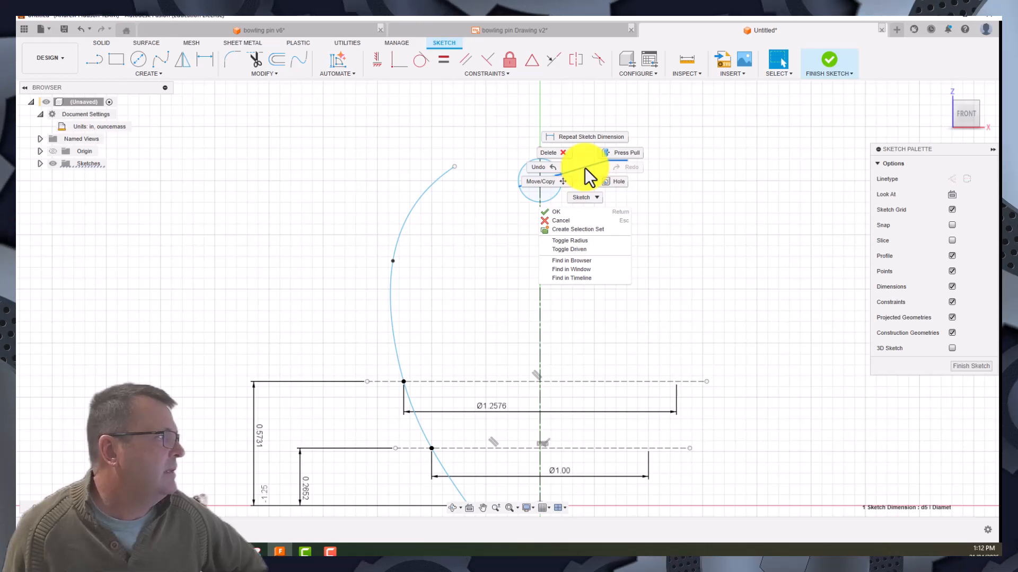
pyautogui.click(572, 242)
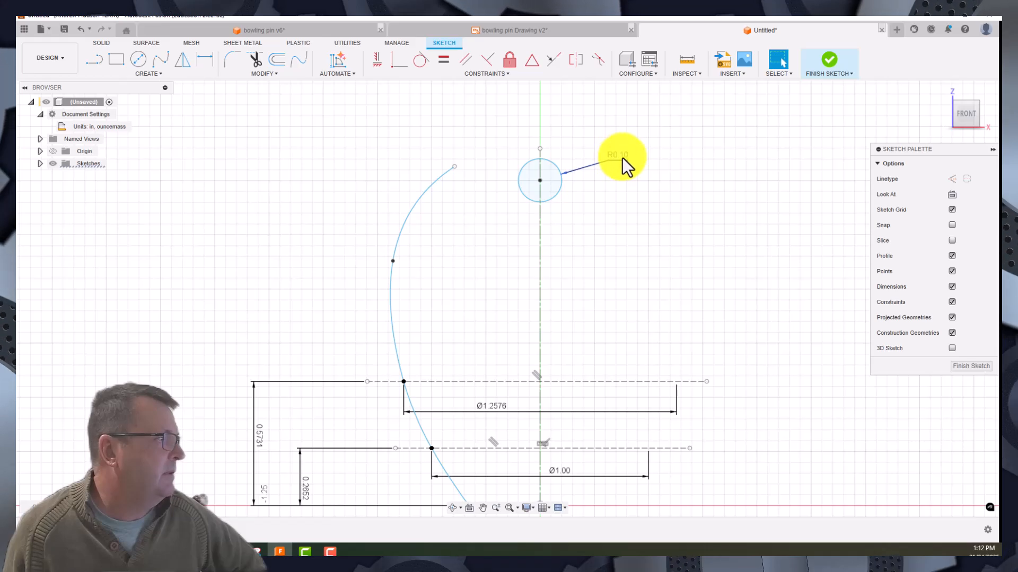
pyautogui.moveTo(623, 158); pyautogui.dragTo(625, 158)
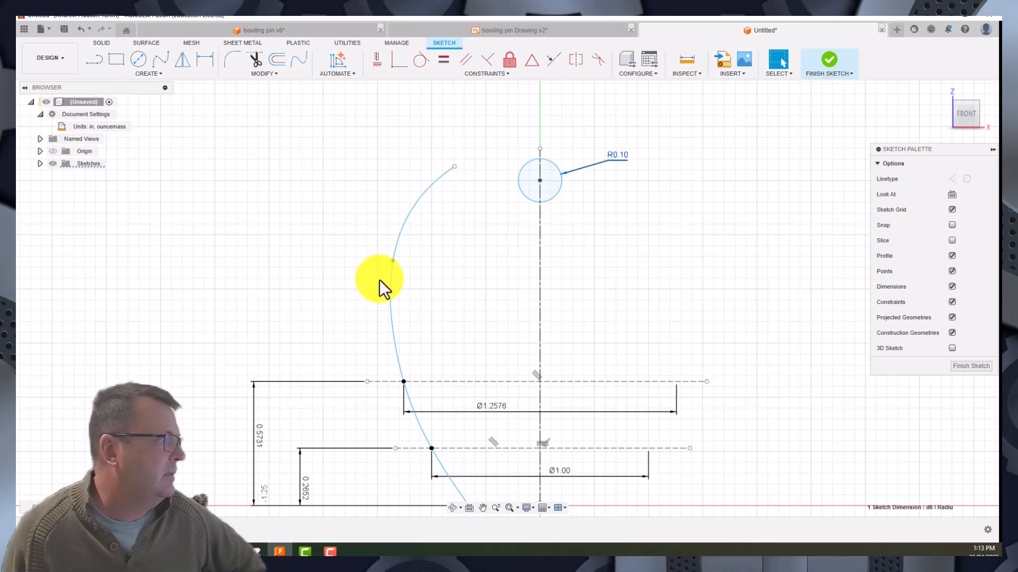
# - Move the spline's upper intermediate fit point inward and place its upper endpoint beside the circle, about 0.13 in from the centerline
pyautogui.moveTo(393, 260); pyautogui.dragTo(485, 269)
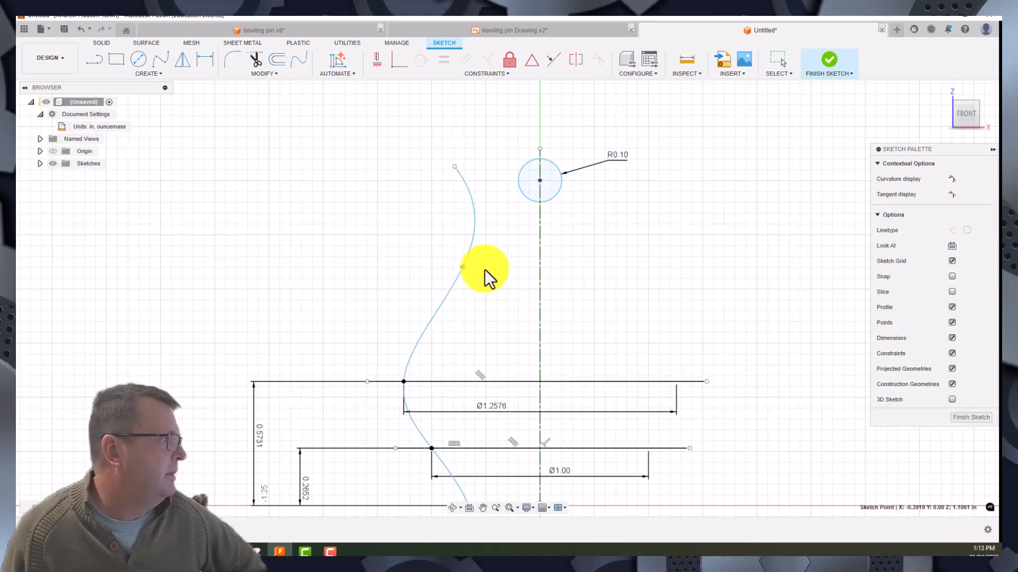
pyautogui.moveTo(454, 167); pyautogui.dragTo(512, 174)
pyautogui.scroll(4, 513, 193)
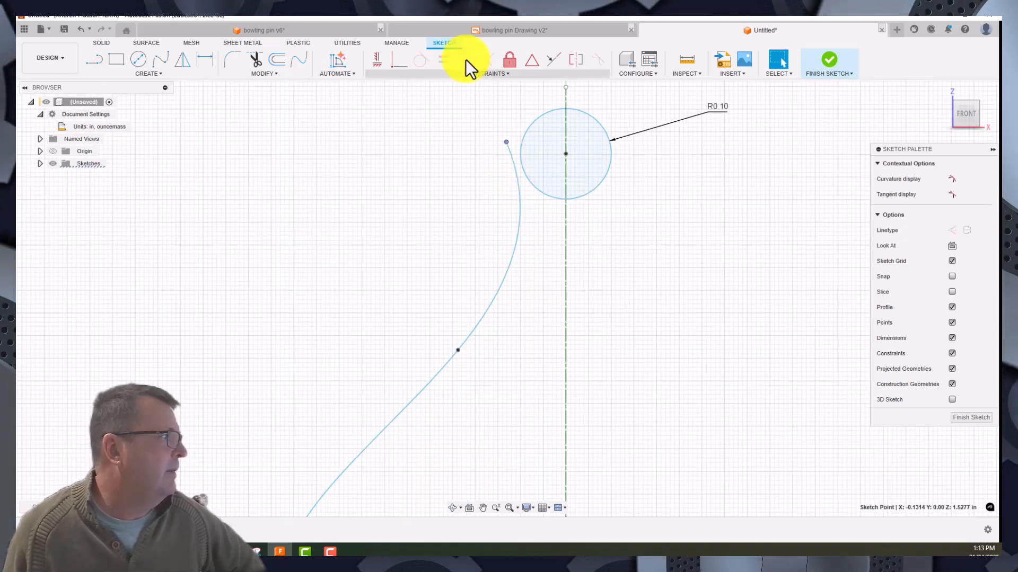
# - Apply a tangent constraint between the circle and the tangent handle at the spline's upper end
pyautogui.click(565, 262)
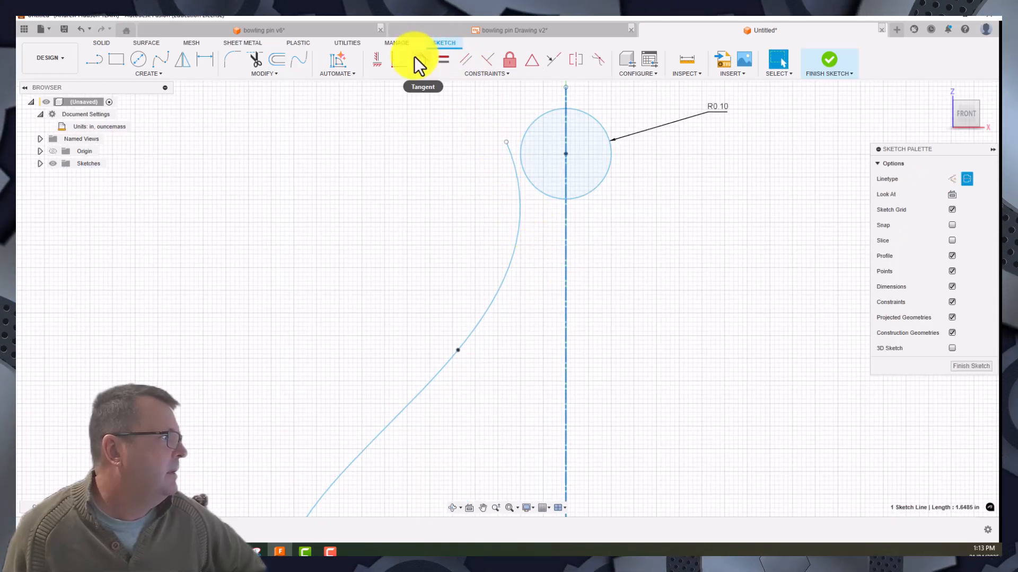
pyautogui.click(532, 182)
pyautogui.click(519, 187)
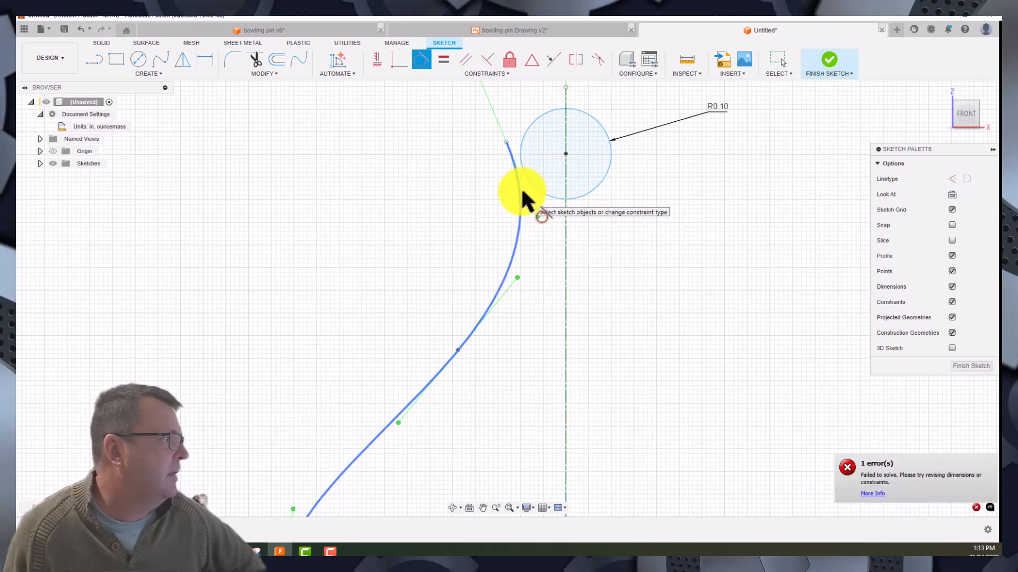
pyautogui.click(528, 179)
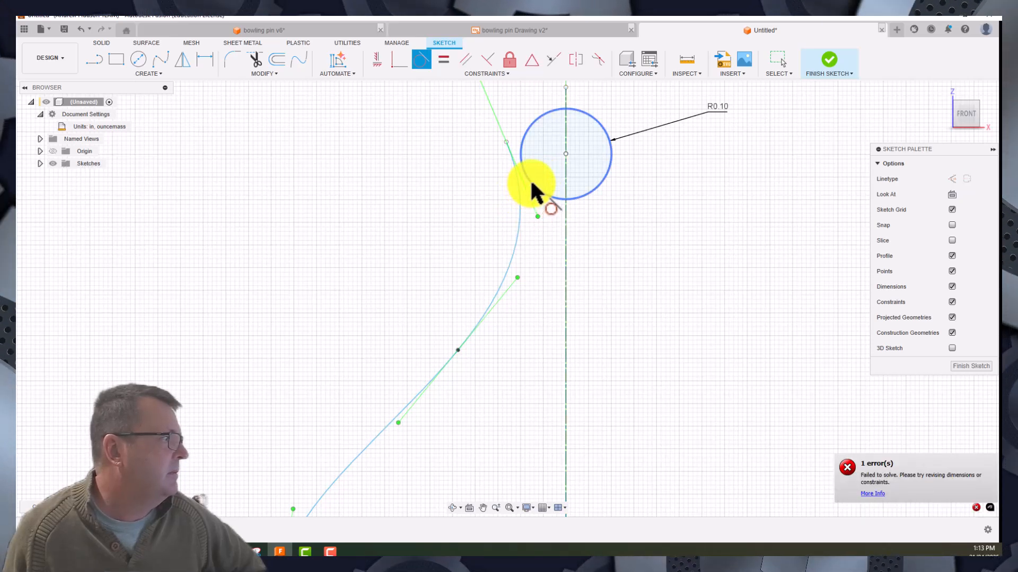
pyautogui.click(506, 143)
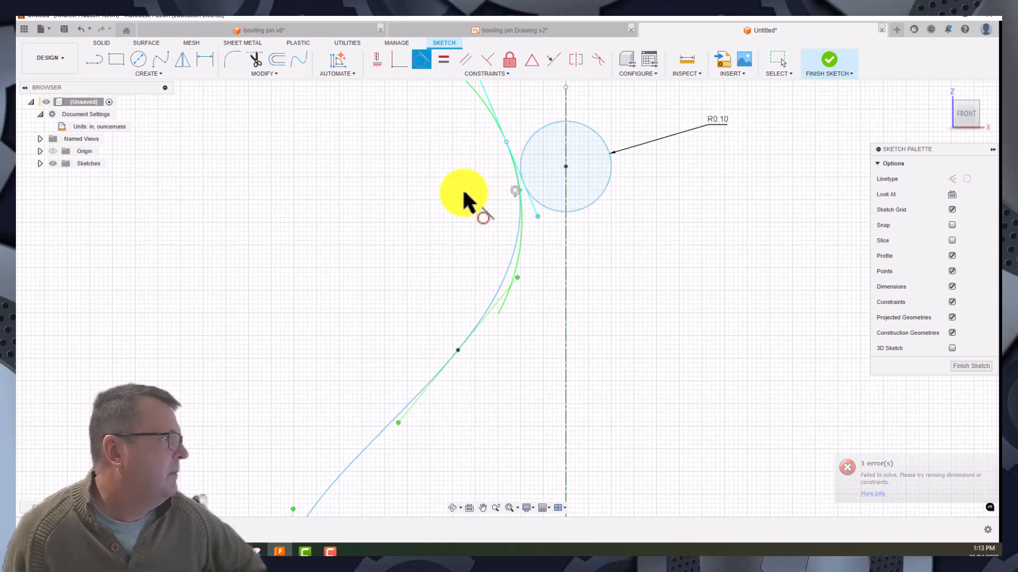
pyautogui.click(519, 205)
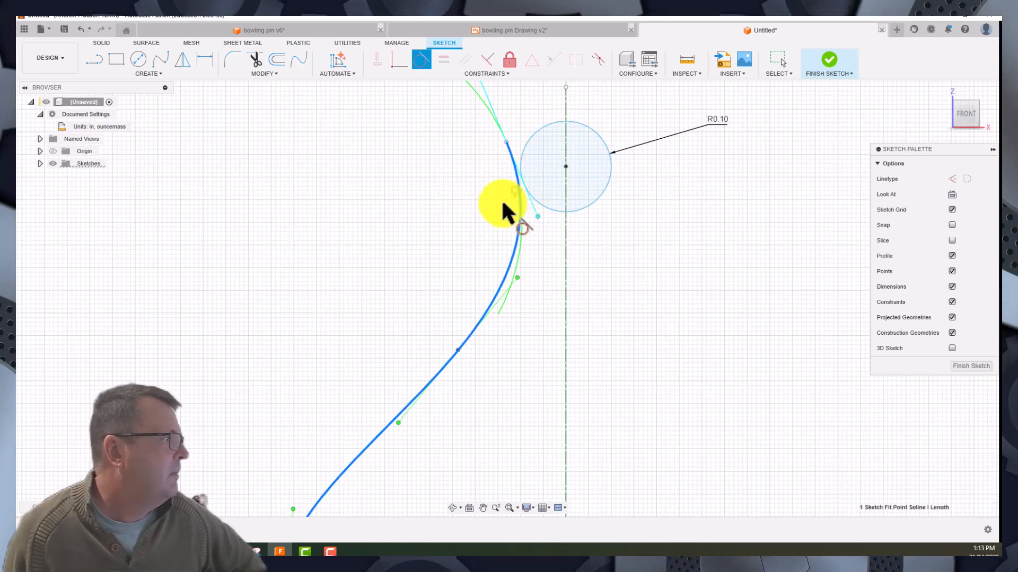
pyautogui.rightClick(380, 151)
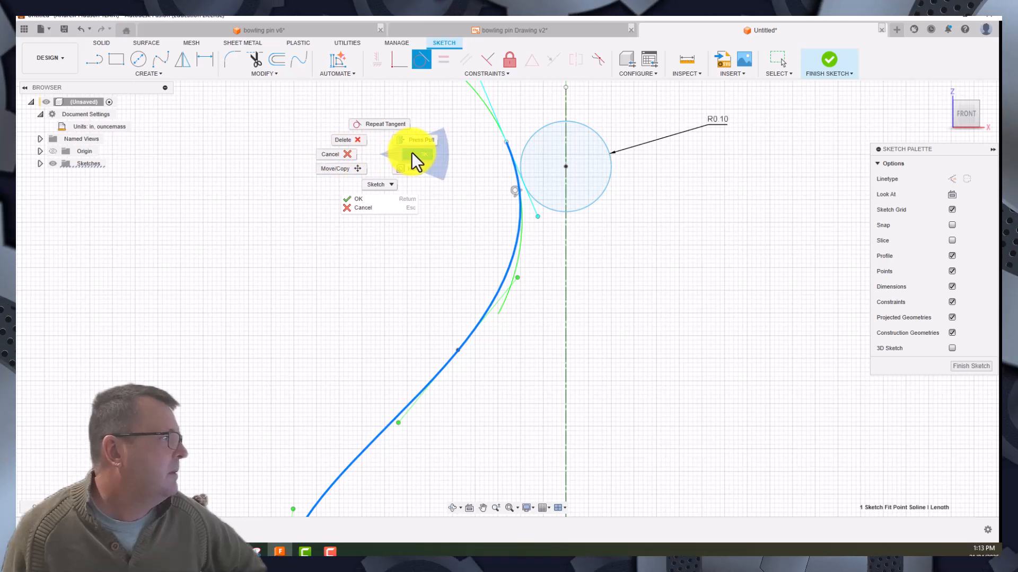
pyautogui.click(418, 154)
# - Constrain the spline's upper endpoint to be coincident with the edge of the circle
pyautogui.moveTo(507, 143)
pyautogui.mouseDown()
pyautogui.moveTo(524, 169)
pyautogui.moveTo(497, 119)
pyautogui.moveTo(508, 128)
pyautogui.mouseUp()
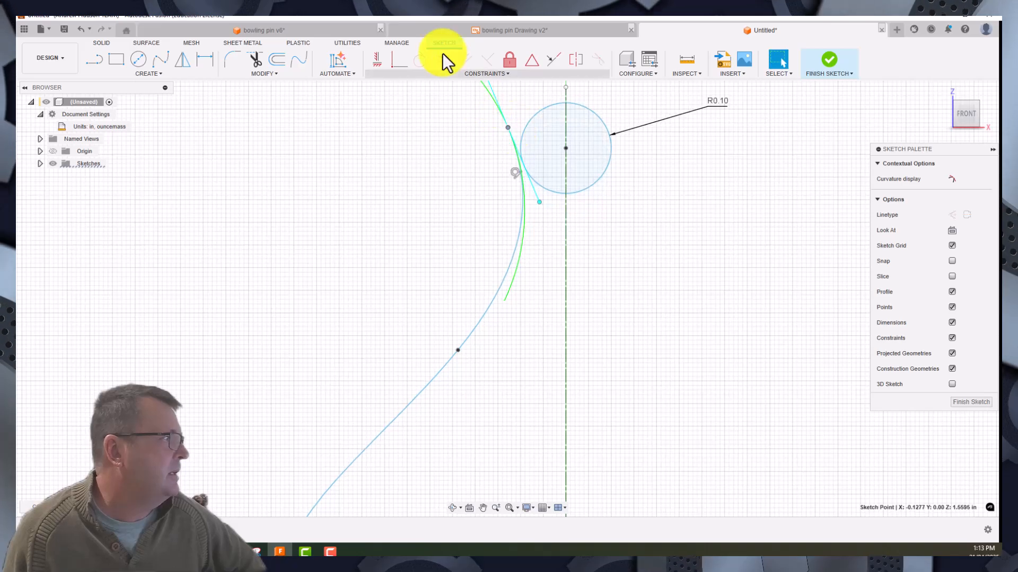
pyautogui.click(507, 127)
pyautogui.click(522, 136)
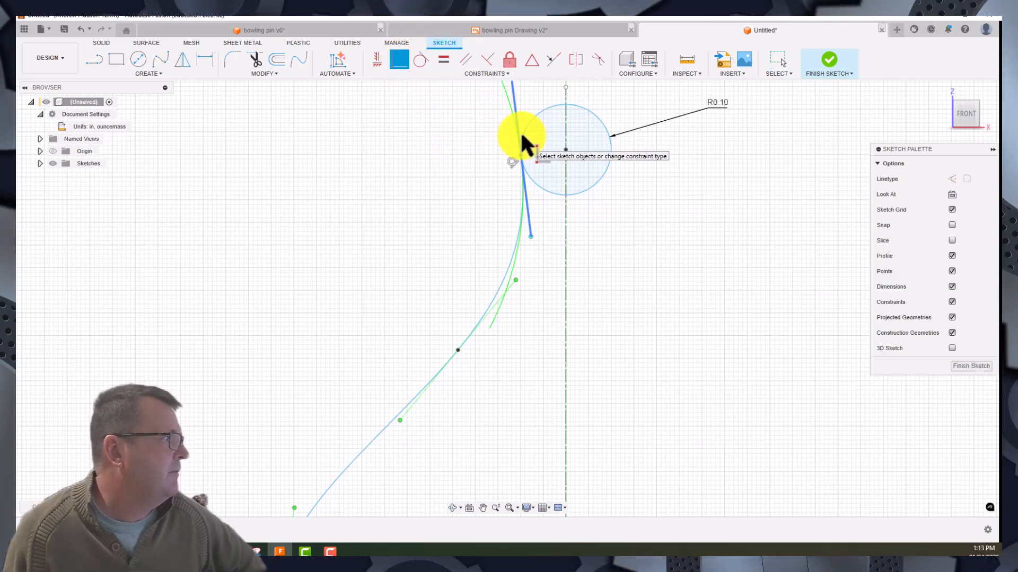
pyautogui.scroll(5, 517, 168)
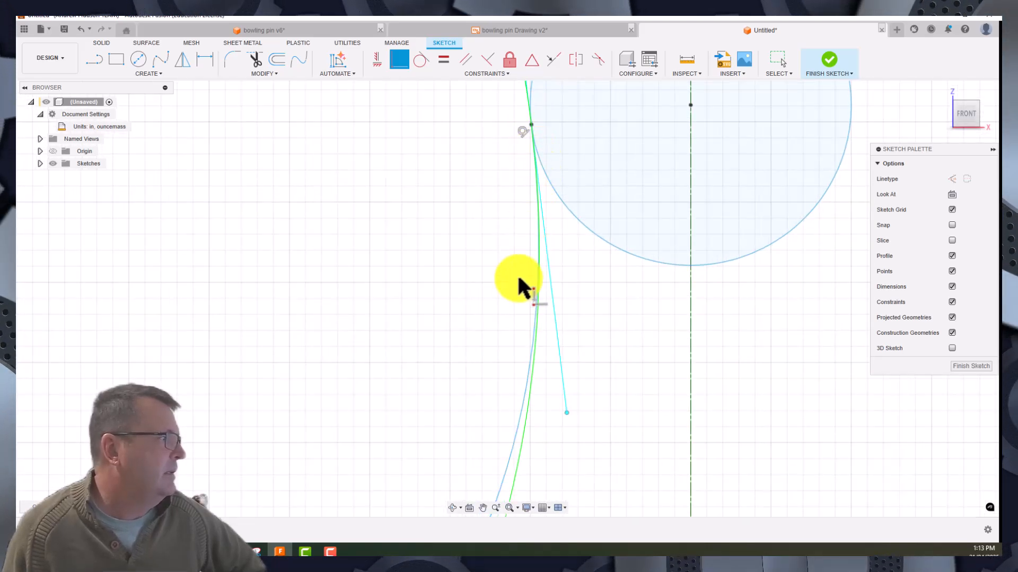
pyautogui.rightClick(284, 160)
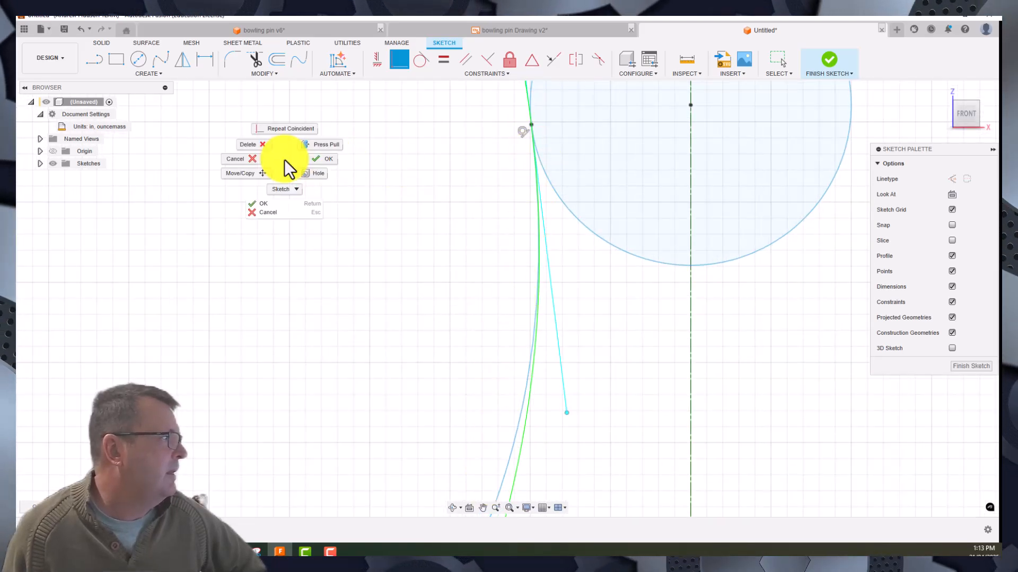
pyautogui.click(326, 156)
# - Trim the circle's lower-left arc between the spline's upper endpoint and the centerline
pyautogui.rightClick(450, 205)
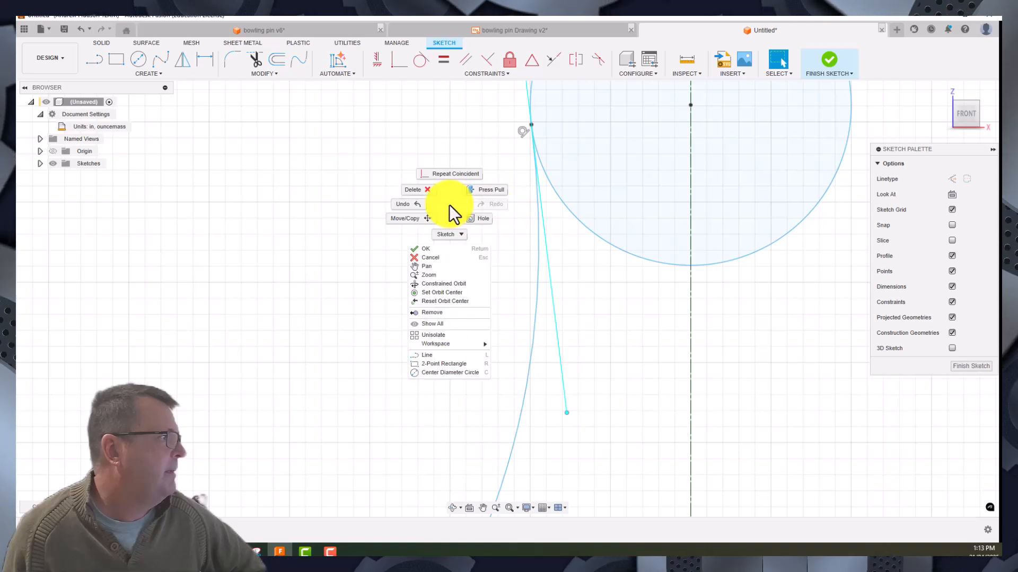
pyautogui.scroll(-3, 363, 212)
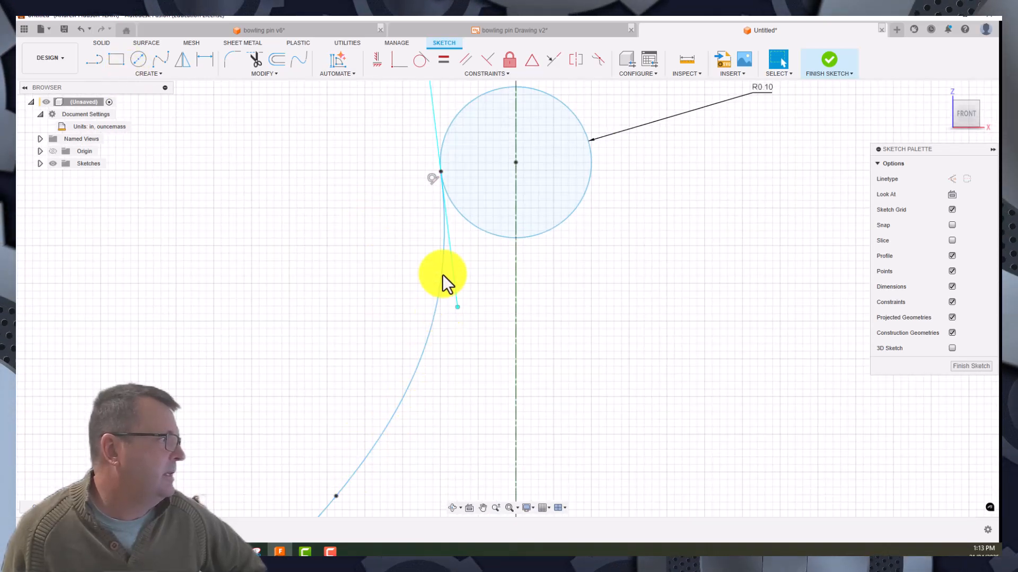
pyautogui.click(450, 123)
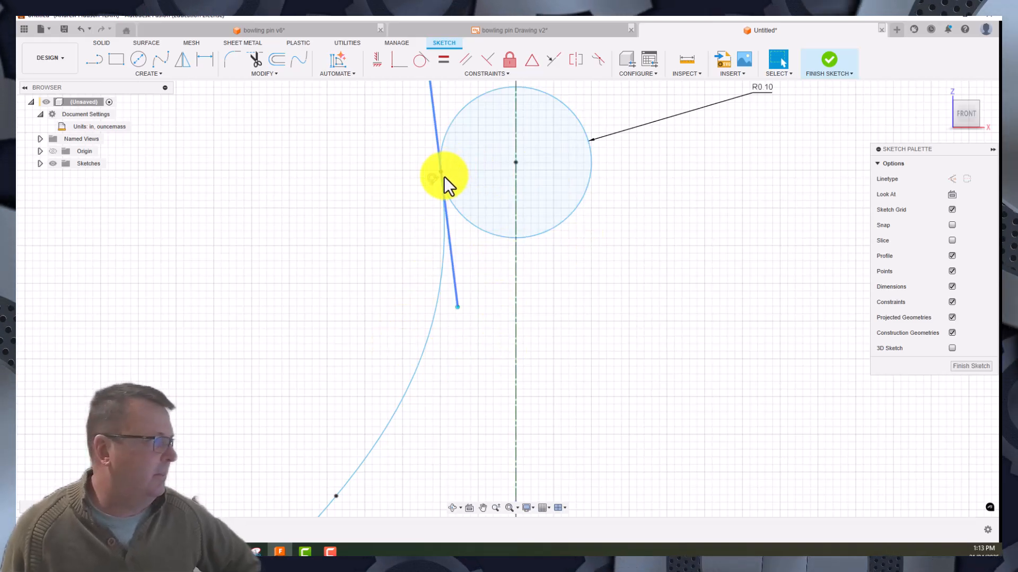
pyautogui.click(255, 59)
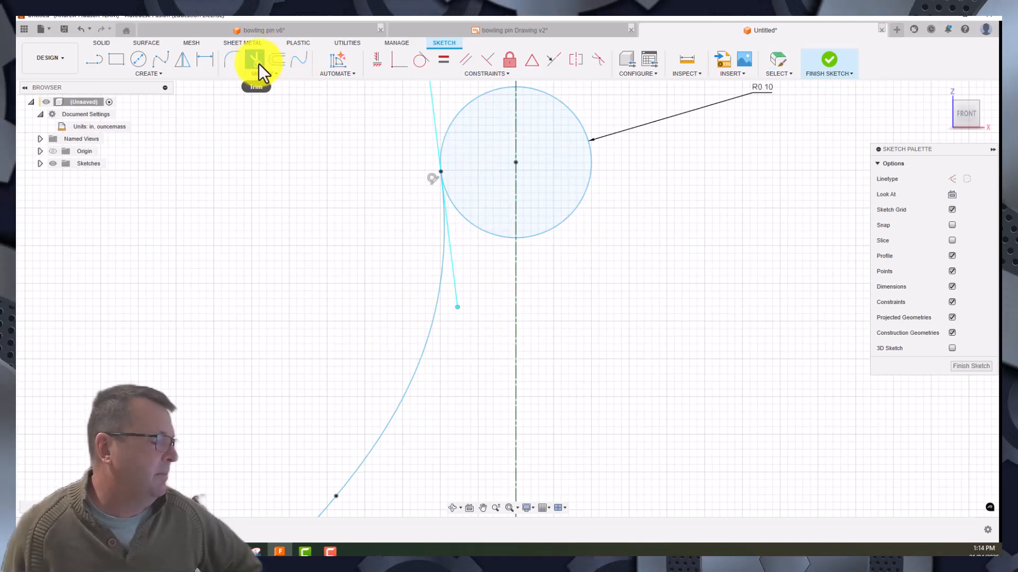
pyautogui.click(496, 233)
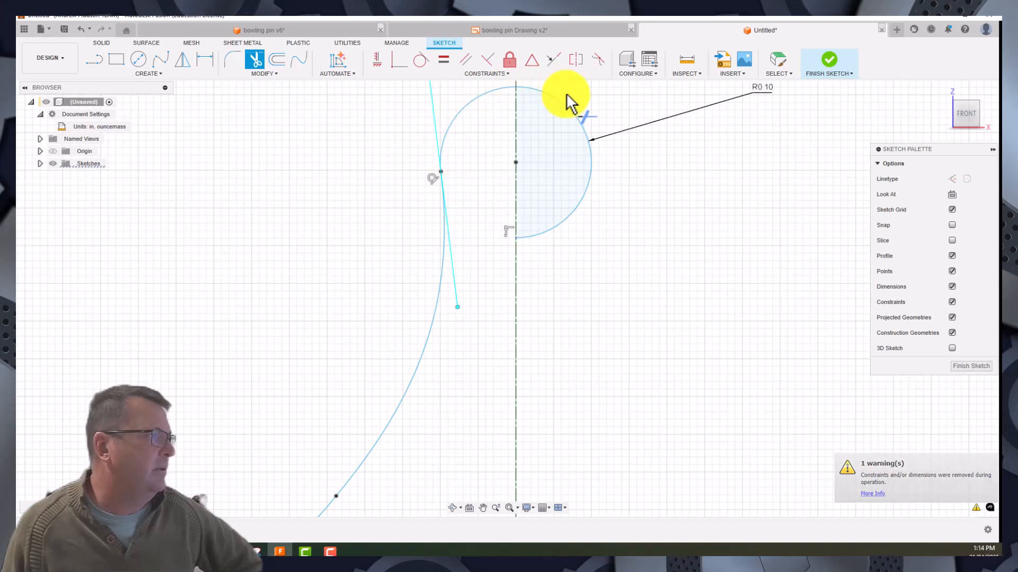
# - Sketch a three-point arc with a radius of about 0.10 in just below the spline's lower endpoint
pyautogui.scroll(-5, 632, 386)
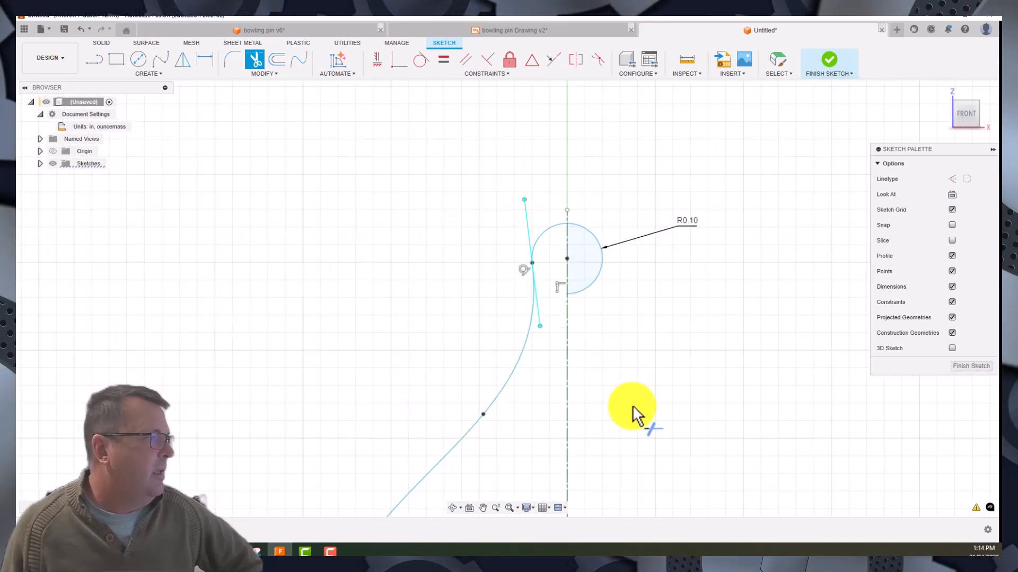
pyautogui.moveTo(638, 414); pyautogui.dragTo(677, 148, button='middle')
pyautogui.moveTo(678, 259)
pyautogui.mouseDown(button='middle')
pyautogui.moveTo(631, 182)
pyautogui.moveTo(628, 42)
pyautogui.mouseUp(button='middle')
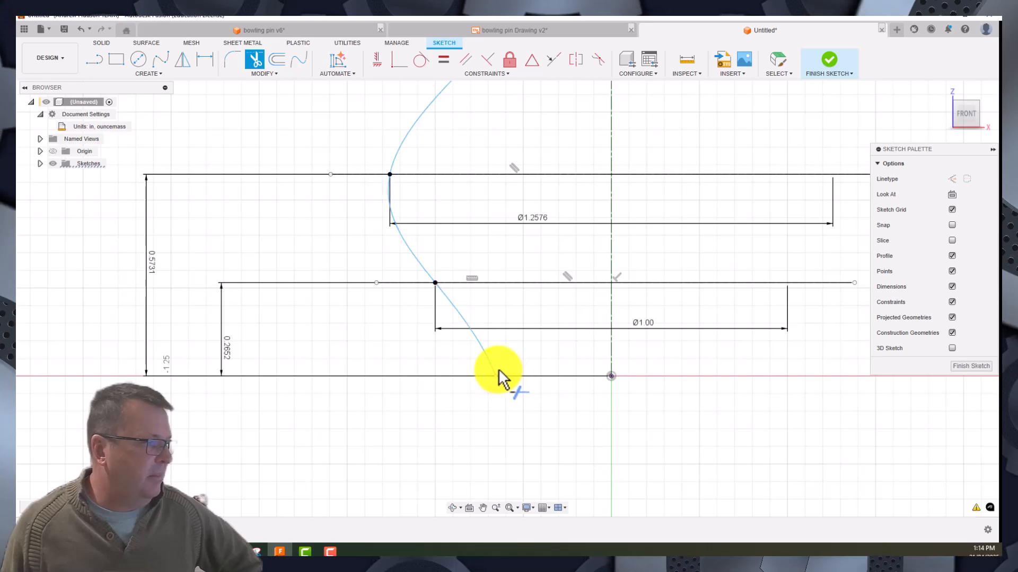
pyautogui.click(142, 75)
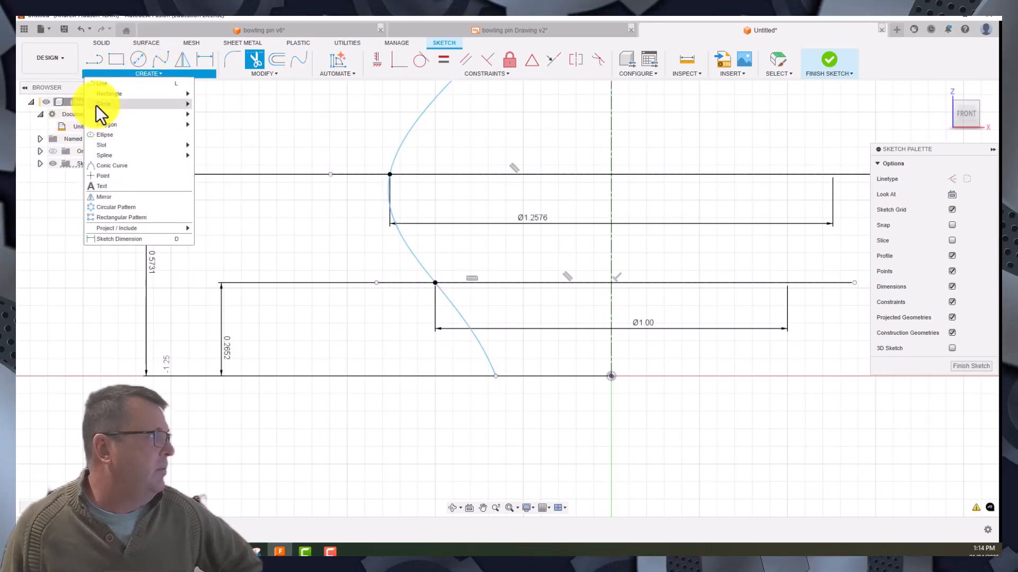
pyautogui.moveTo(106, 115)
pyautogui.click(217, 124)
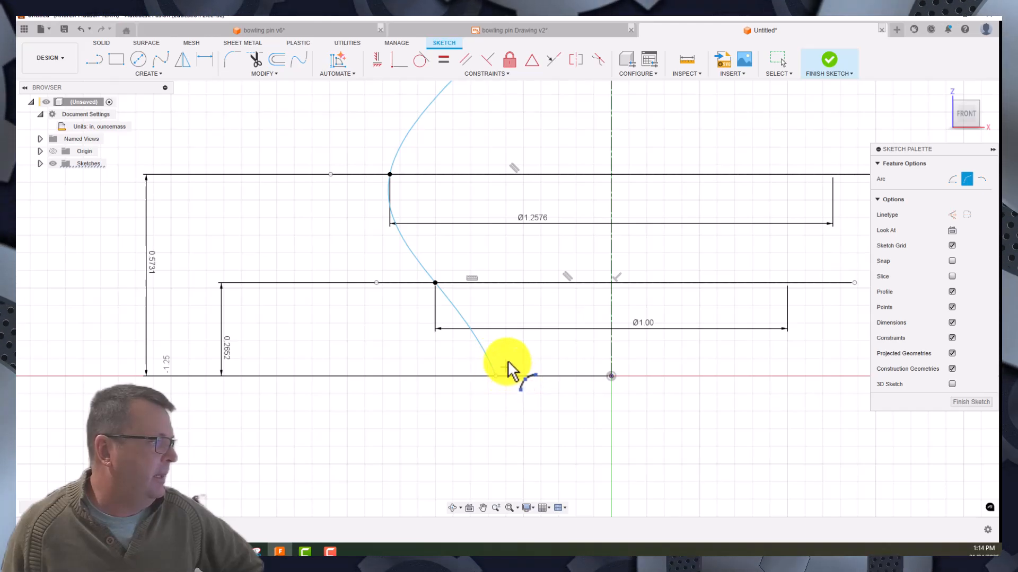
pyautogui.click(485, 421)
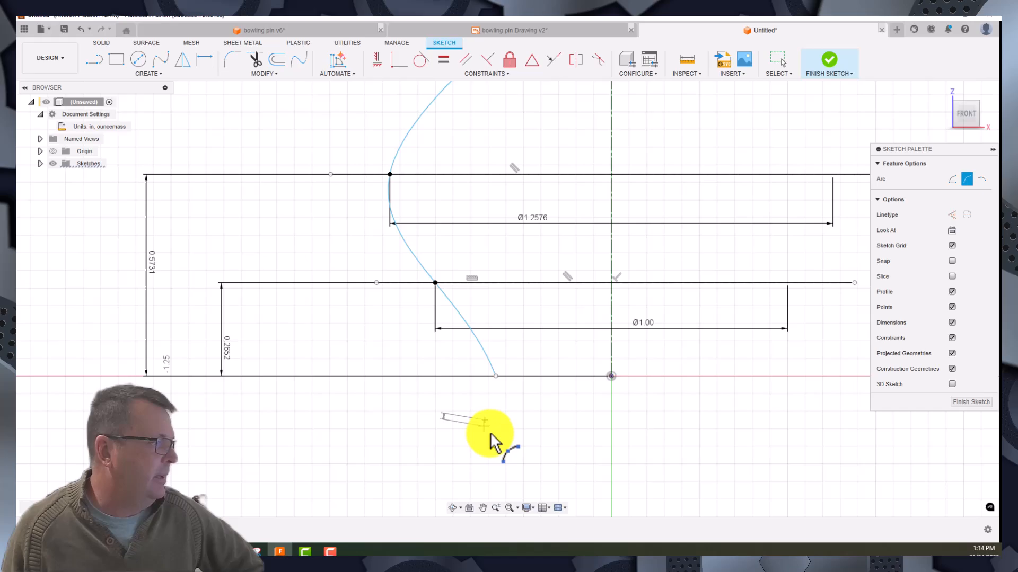
pyautogui.click(530, 468)
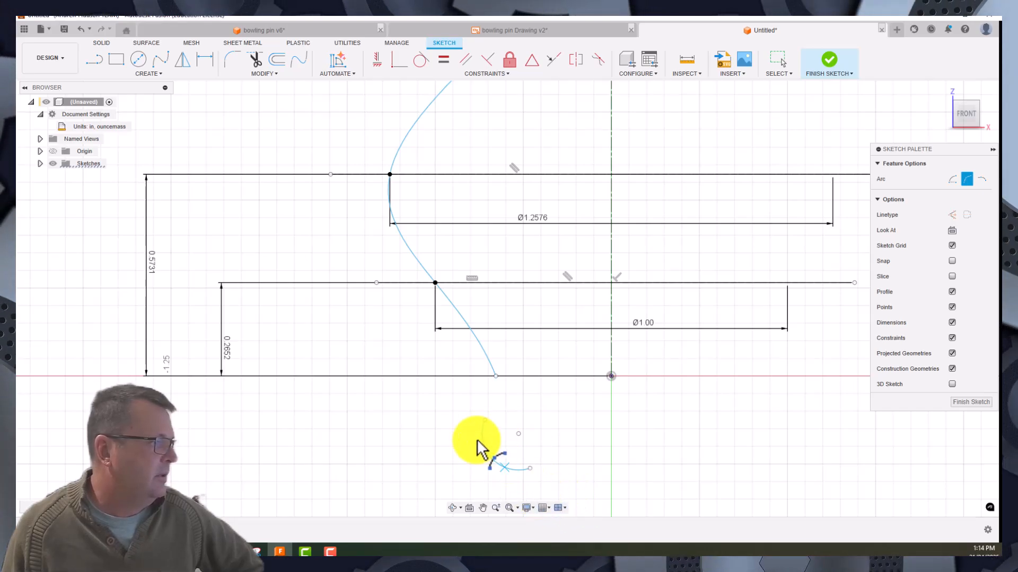
pyautogui.click(498, 463)
# - Dimension the radius of the arc below the spline's lower end
pyautogui.click(206, 62)
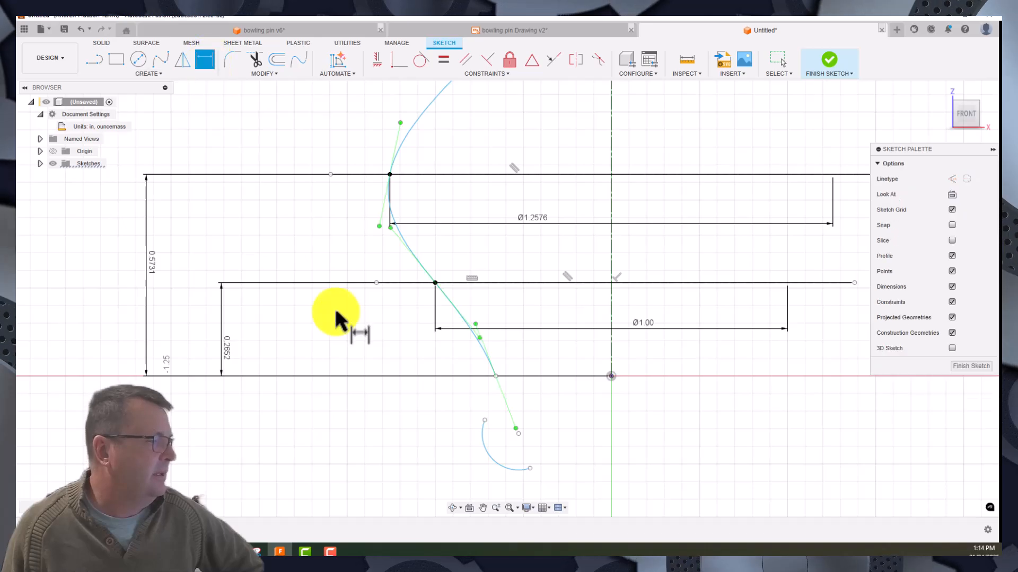
pyautogui.click(486, 456)
pyautogui.click(446, 480)
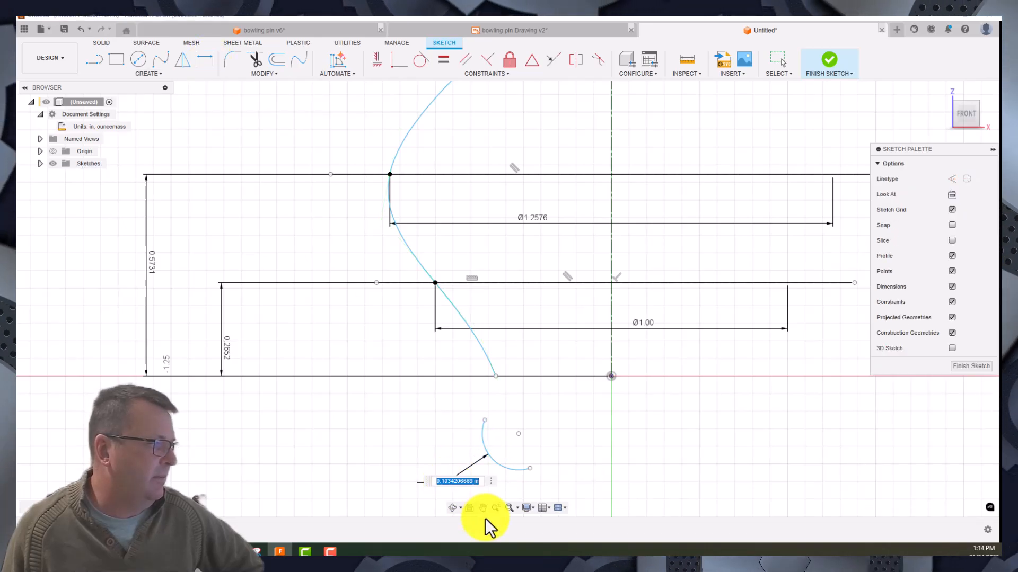
pyautogui.press('Return')
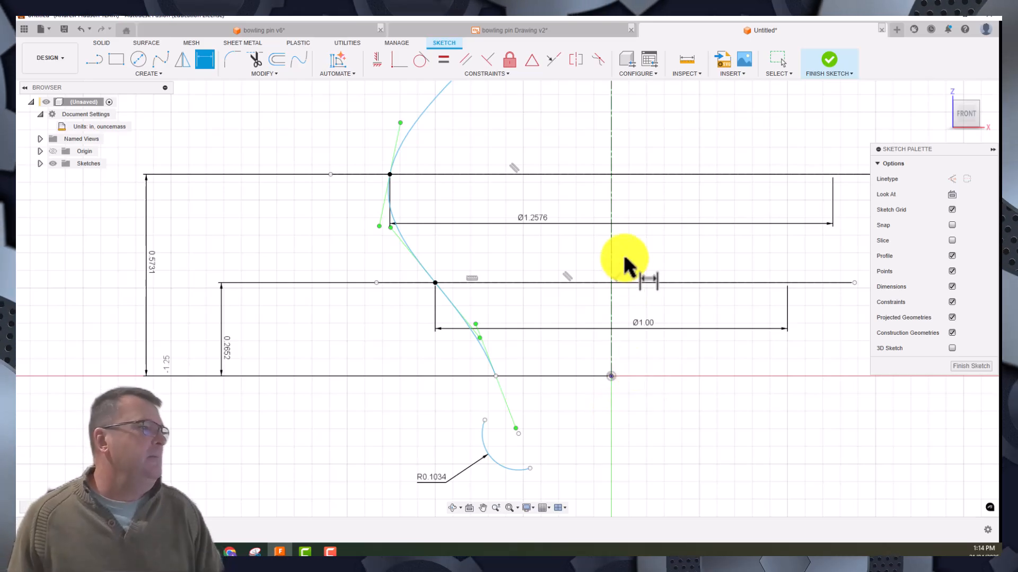
# - Switch to the bowling pin v6 design and examine how the base arc and its radius and diameter dimensions are set out
pyautogui.scroll(-5, 575, 317)
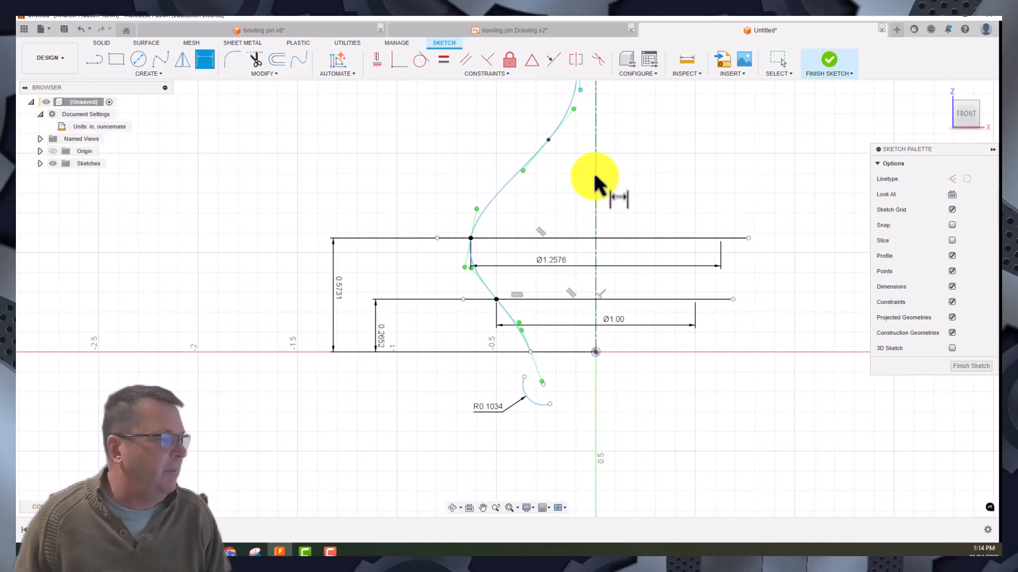
pyautogui.moveTo(599, 155)
pyautogui.mouseDown(button='middle')
pyautogui.moveTo(570, 287)
pyautogui.moveTo(590, 214)
pyautogui.mouseUp(button='middle')
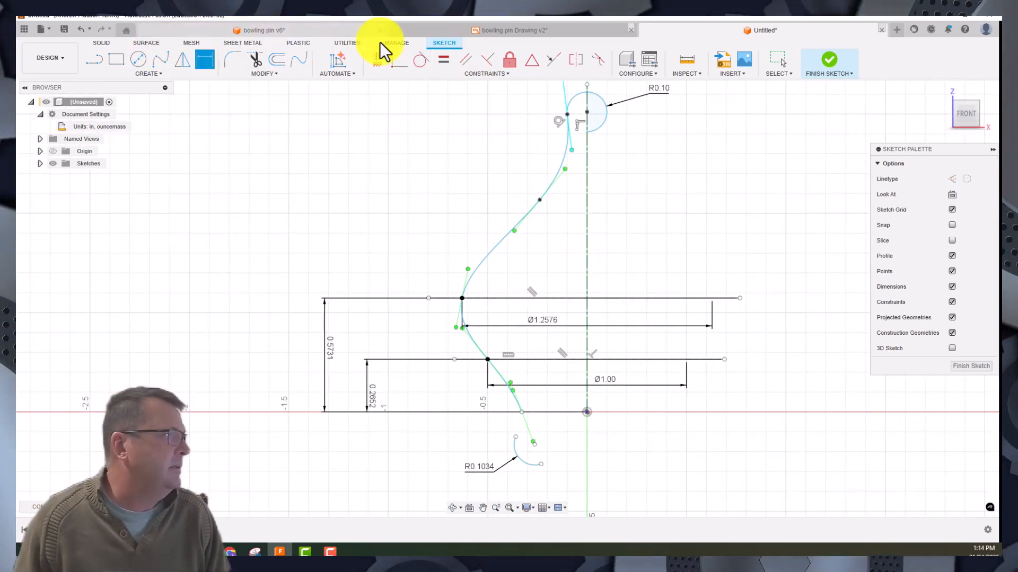
pyautogui.click(311, 30)
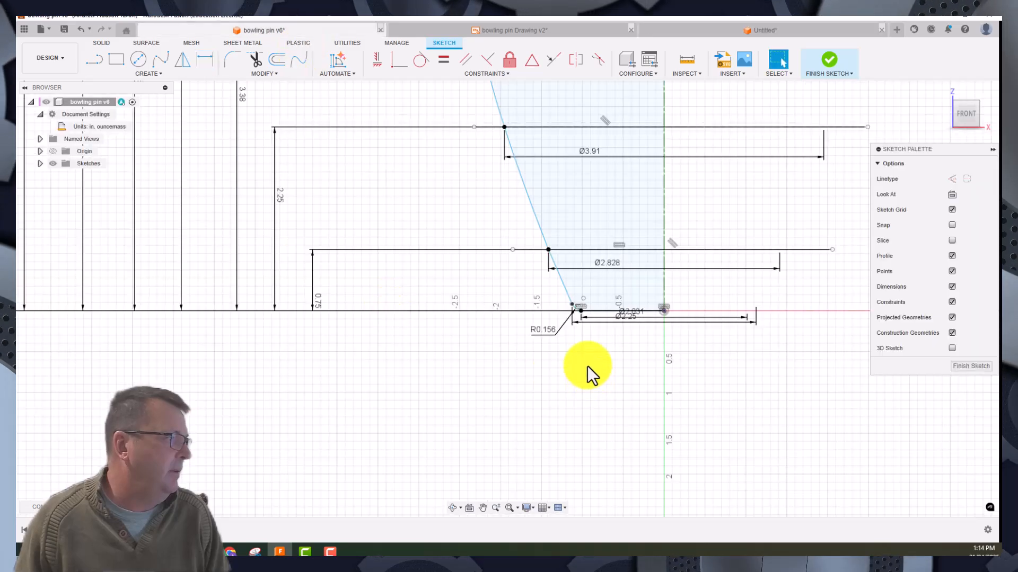
pyautogui.scroll(5, 575, 297)
pyautogui.moveTo(616, 386)
pyautogui.mouseDown(button='middle')
pyautogui.moveTo(620, 363)
pyautogui.moveTo(523, 300)
pyautogui.mouseUp(button='middle')
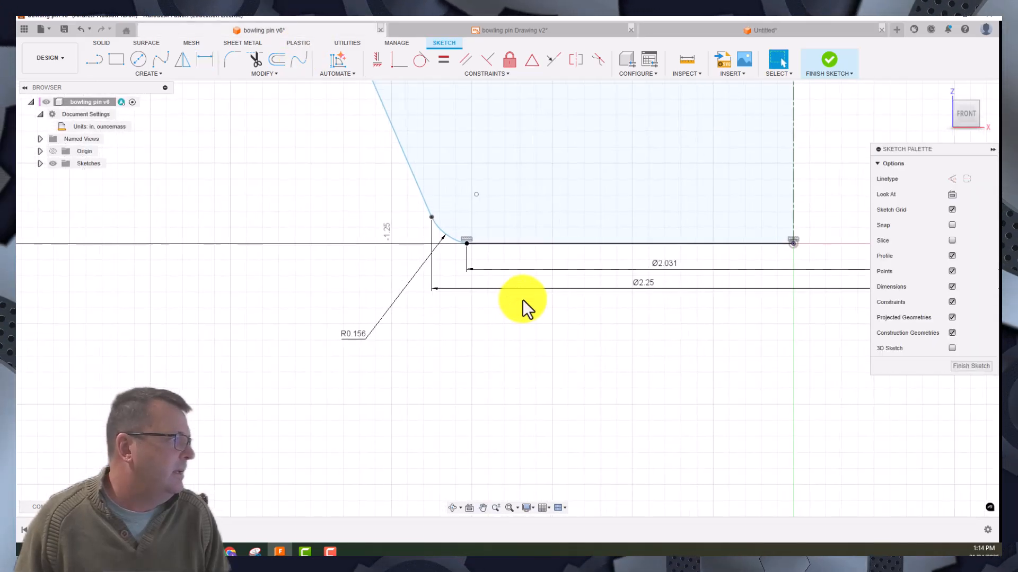
pyautogui.scroll(4, 415, 217)
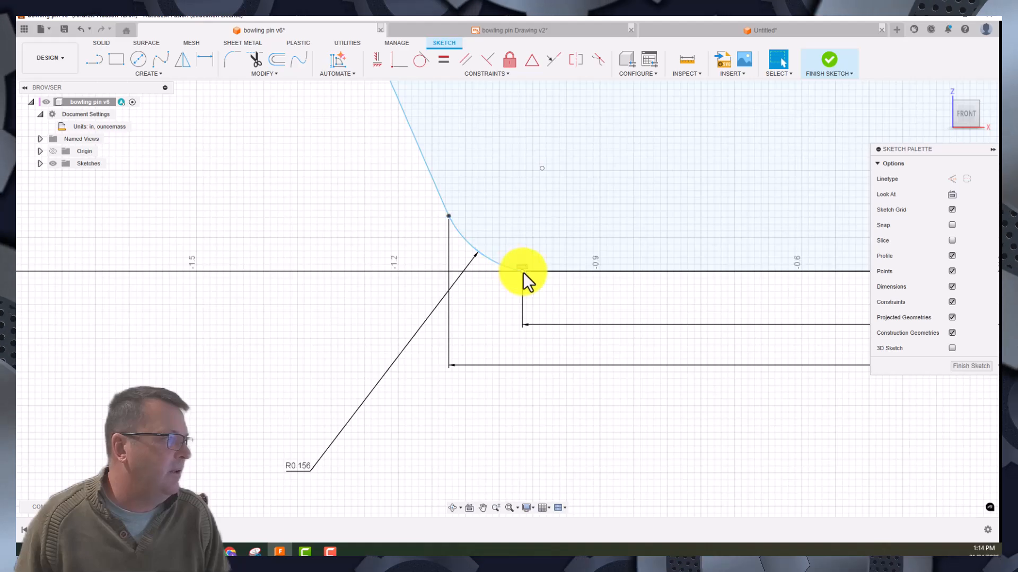
pyautogui.scroll(-3, 653, 359)
pyautogui.moveTo(644, 341); pyautogui.dragTo(432, 261, button='middle')
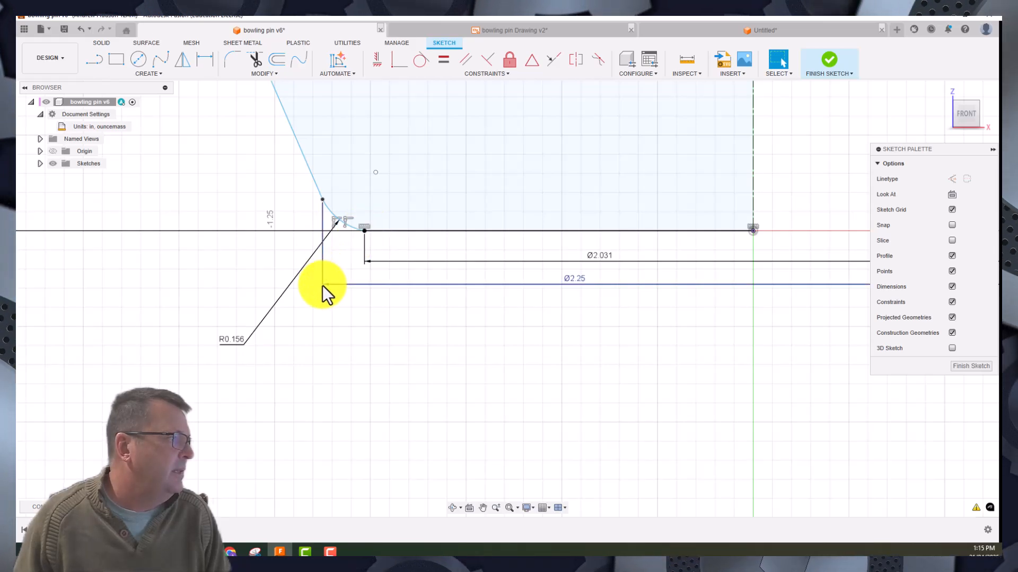
pyautogui.click(323, 192)
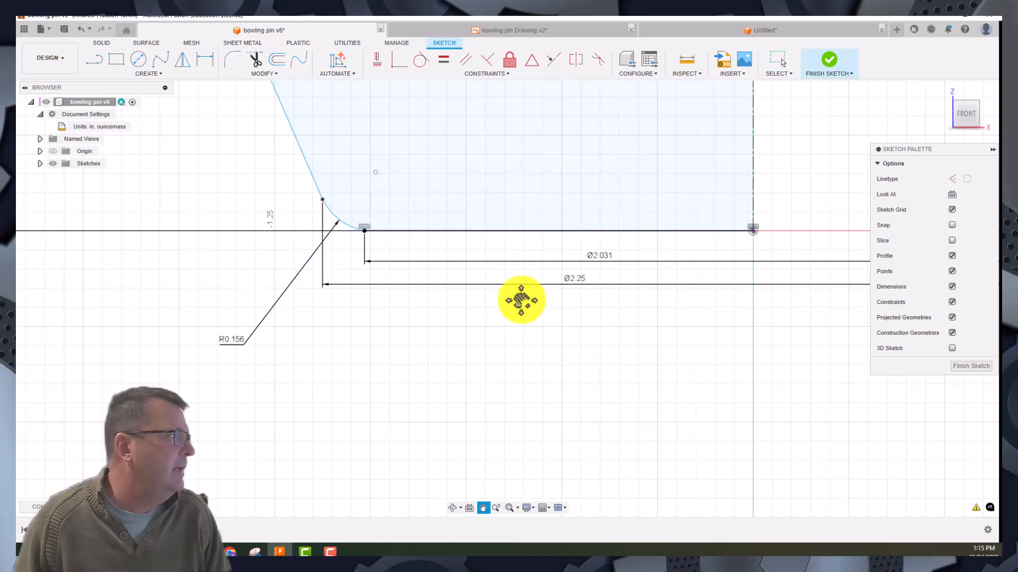
# - Examine the rounded head of the reference pin sketch, including the junction between the spline and the top arc
pyautogui.moveTo(519, 300); pyautogui.dragTo(604, 459, button='middle')
pyautogui.scroll(-2, 508, 380)
pyautogui.scroll(-2, 508, 380)
pyautogui.scroll(-4, 628, 218)
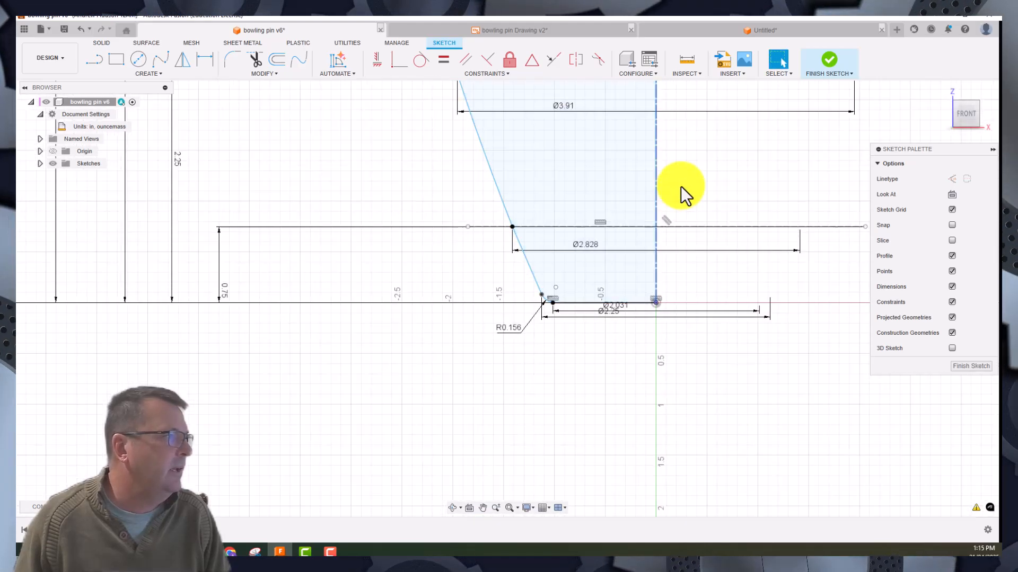
pyautogui.moveTo(703, 192)
pyautogui.mouseDown(button='middle')
pyautogui.moveTo(691, 522)
pyautogui.moveTo(674, 482)
pyautogui.mouseUp(button='middle')
pyautogui.moveTo(662, 228); pyautogui.dragTo(661, 479, button='middle')
pyautogui.moveTo(673, 202); pyautogui.dragTo(692, 503, button='middle')
pyautogui.moveTo(661, 197); pyautogui.dragTo(643, 416, button='middle')
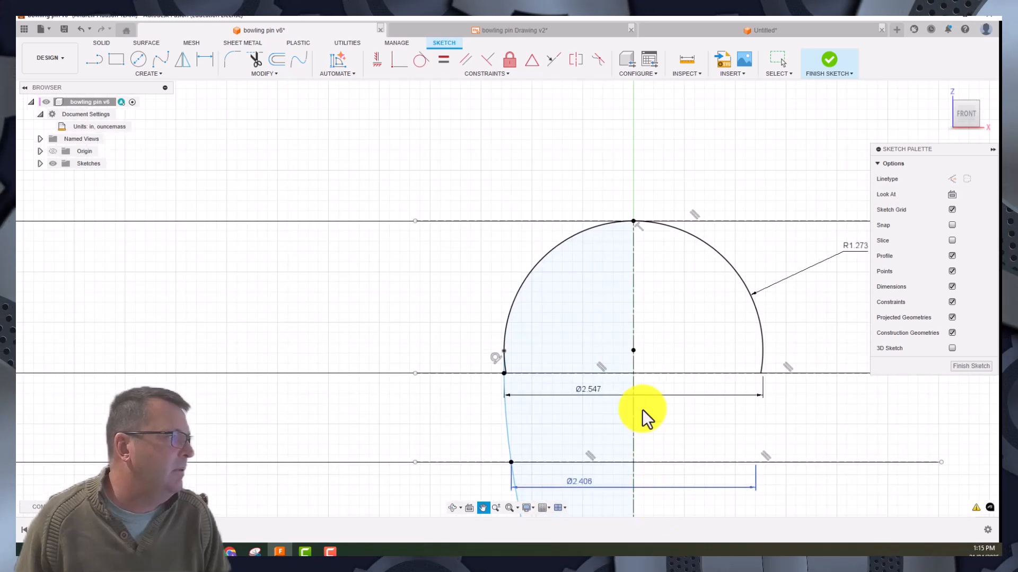
pyautogui.scroll(2, 662, 333)
pyautogui.moveTo(667, 341)
pyautogui.mouseDown(button='middle')
pyautogui.moveTo(593, 236)
pyautogui.moveTo(514, 277)
pyautogui.mouseUp(button='middle')
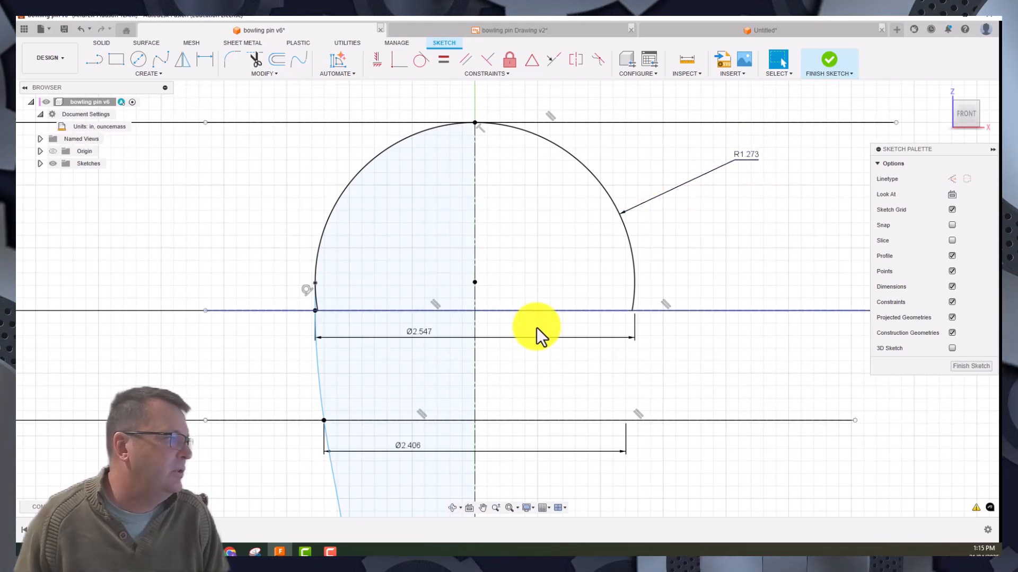
pyautogui.scroll(3, 287, 334)
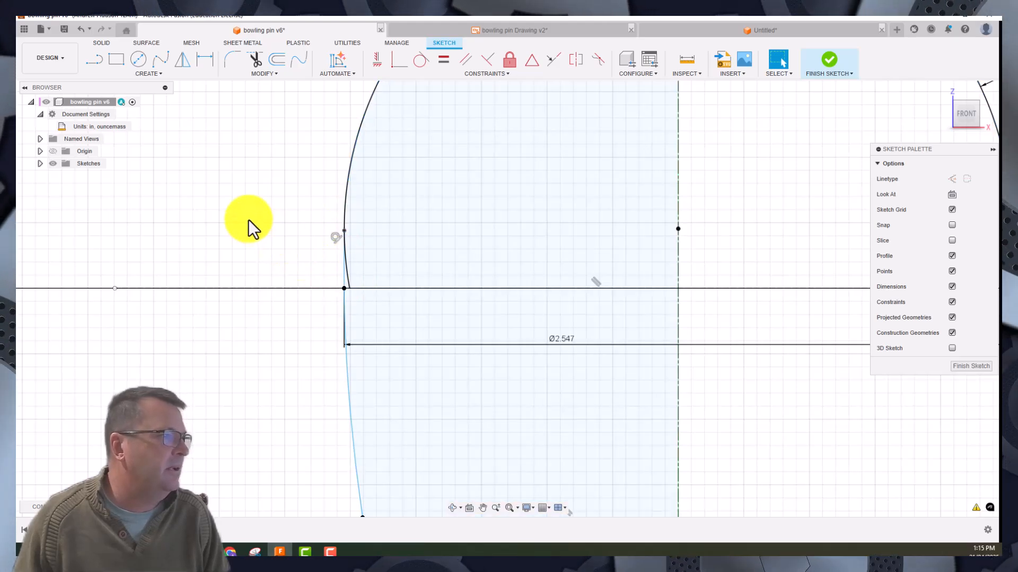
pyautogui.scroll(-5, 245, 220)
pyautogui.moveTo(709, 205)
pyautogui.mouseDown(button='middle')
pyautogui.moveTo(727, 246)
pyautogui.moveTo(711, 262)
pyautogui.mouseUp(button='middle')
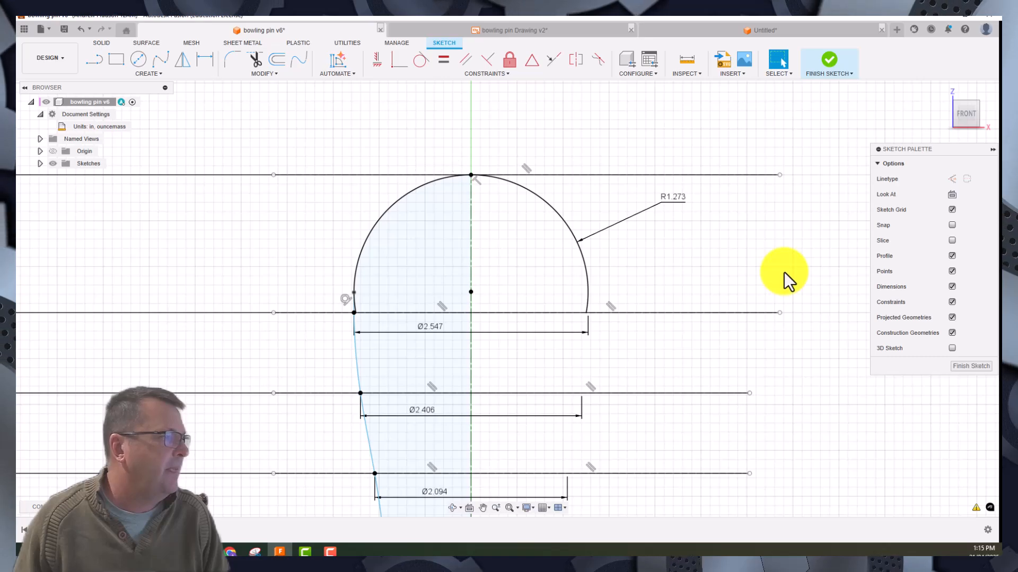
pyautogui.scroll(3, 784, 273)
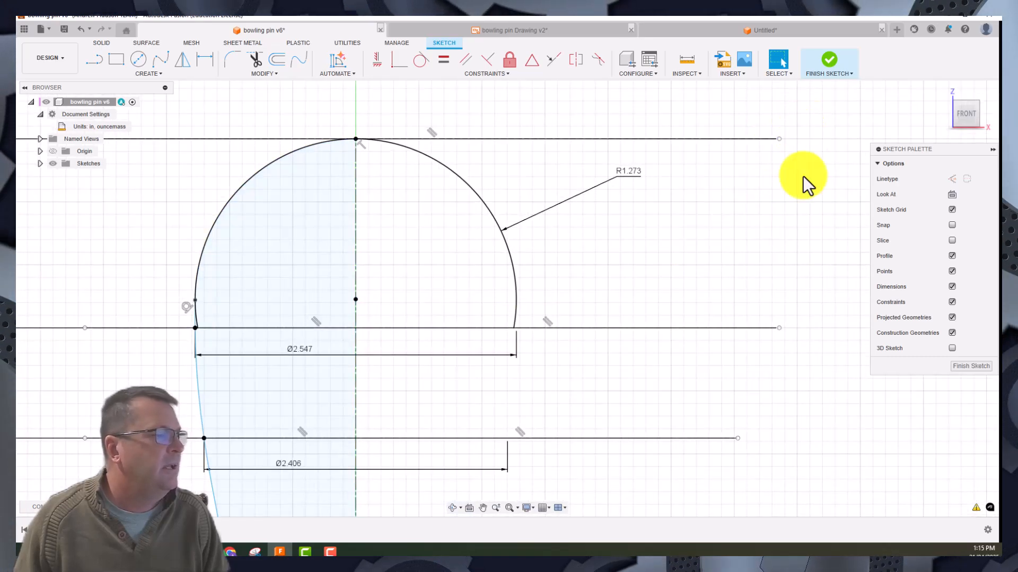
pyautogui.scroll(1, 783, 324)
pyautogui.scroll(-6, 775, 312)
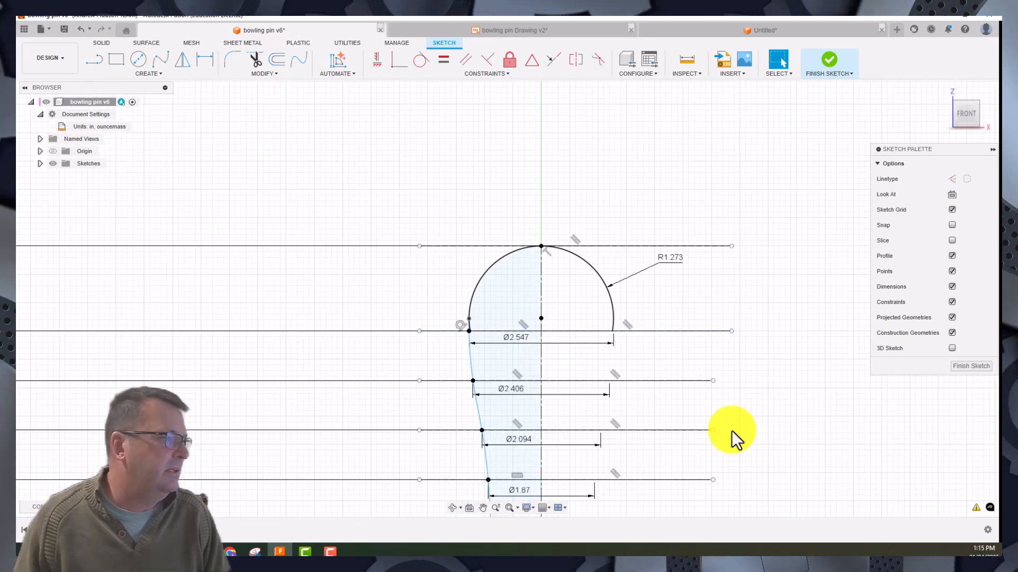
# - Review the full reference pin profile with its height and diameter dimensions, and finish the sketch
pyautogui.moveTo(766, 397); pyautogui.dragTo(711, 162, button='middle')
pyautogui.scroll(-6, 670, 336)
pyautogui.moveTo(684, 377); pyautogui.dragTo(666, 257, button='middle')
pyautogui.scroll(-2, 674, 345)
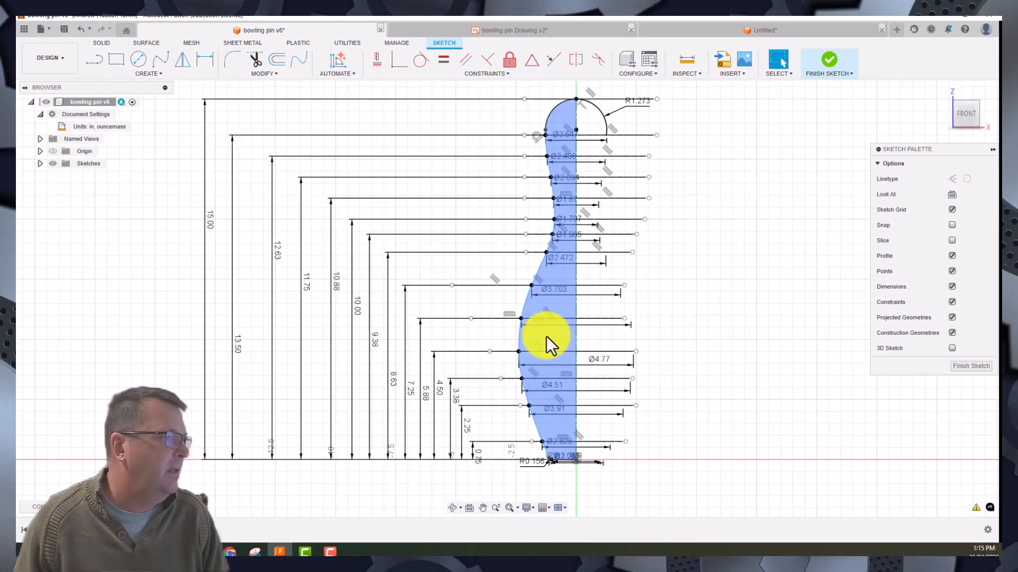
pyautogui.click(829, 59)
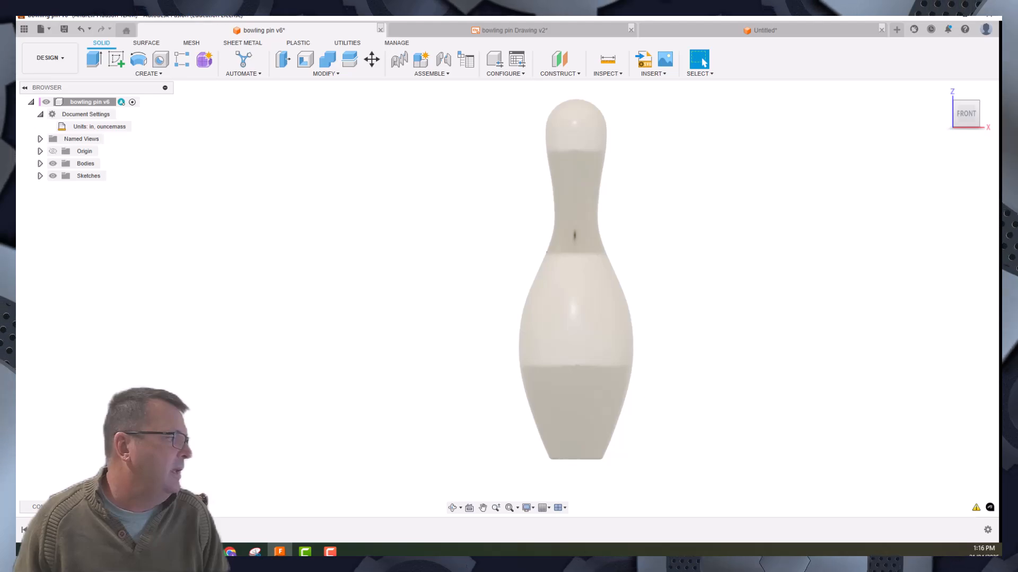
# - Edit the pin's revolve feature, try an angle of 330 degrees, and reset the angle to 360 degrees
pyautogui.doubleClick(106, 530)
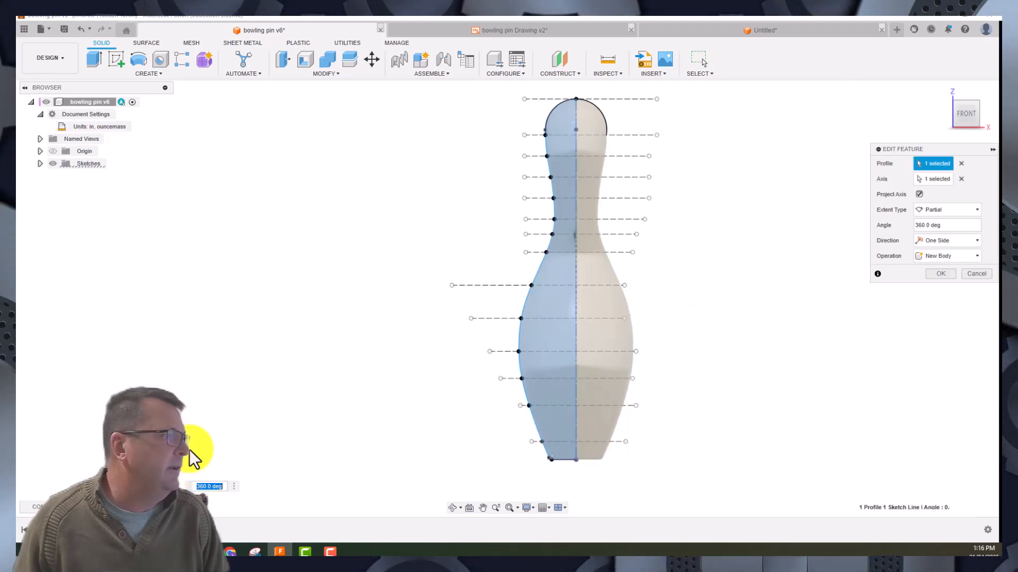
pyautogui.click(942, 91)
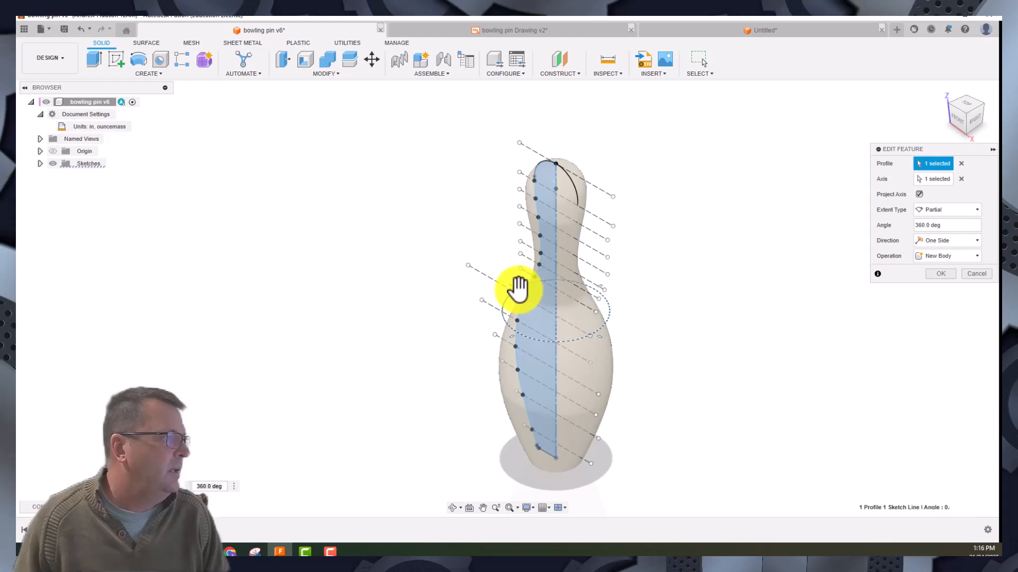
pyautogui.moveTo(518, 288); pyautogui.dragTo(413, 294)
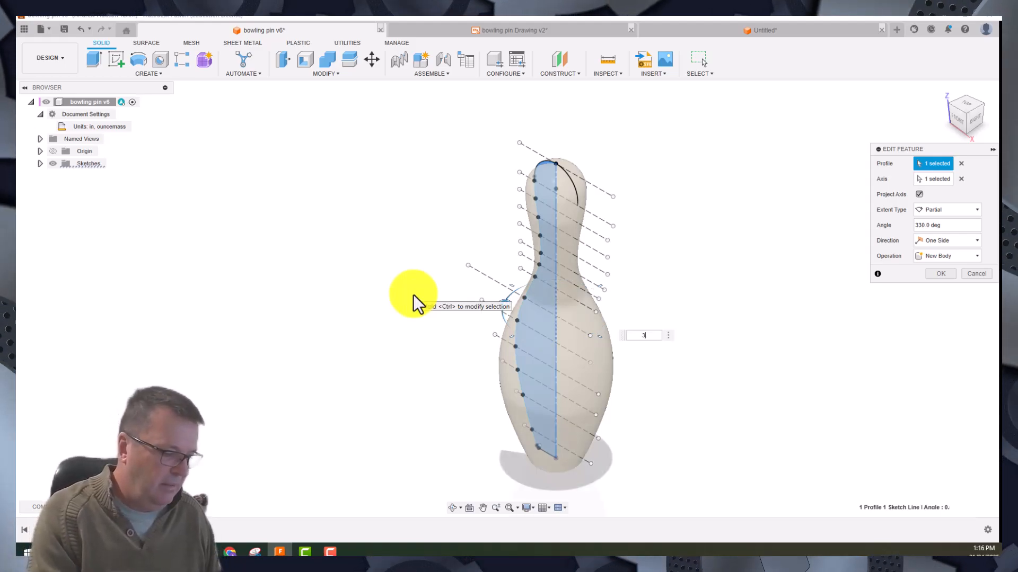
pyautogui.write('360')
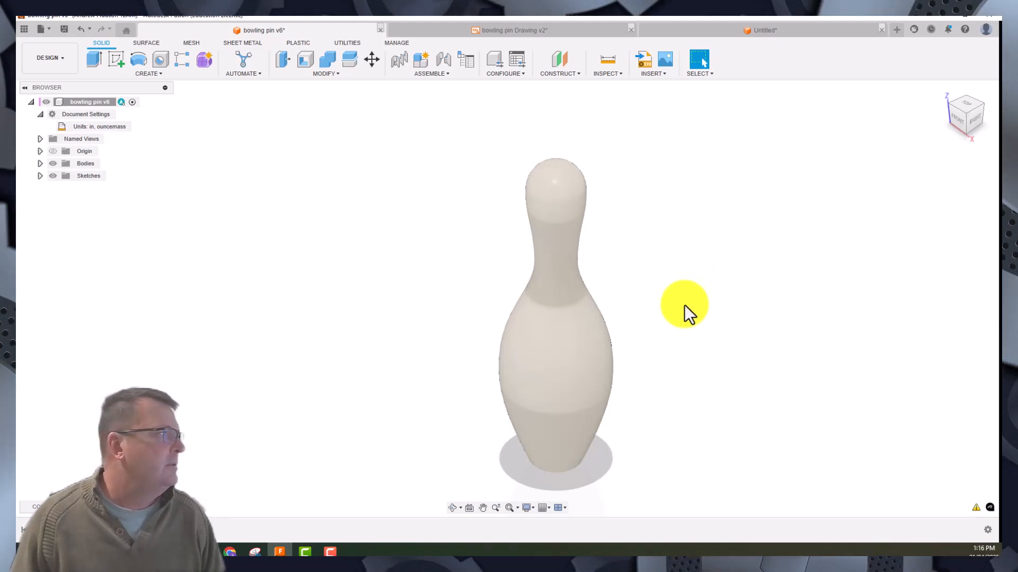
# - Examine the point heights and centreline radii on both sheets of bowling pin Drawing v2, and return to the bowling pin v6 model
pyautogui.click(523, 26)
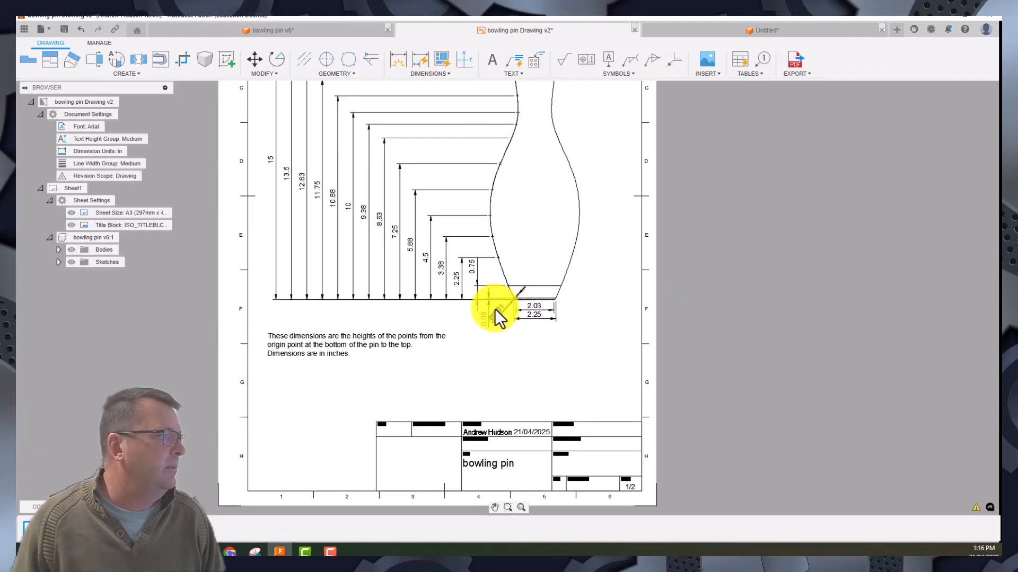
pyautogui.scroll(-4, 494, 306)
pyautogui.moveTo(495, 305)
pyautogui.mouseDown(button='middle')
pyautogui.moveTo(725, 318)
pyautogui.moveTo(666, 310)
pyautogui.mouseUp(button='middle')
pyautogui.scroll(3, 614, 291)
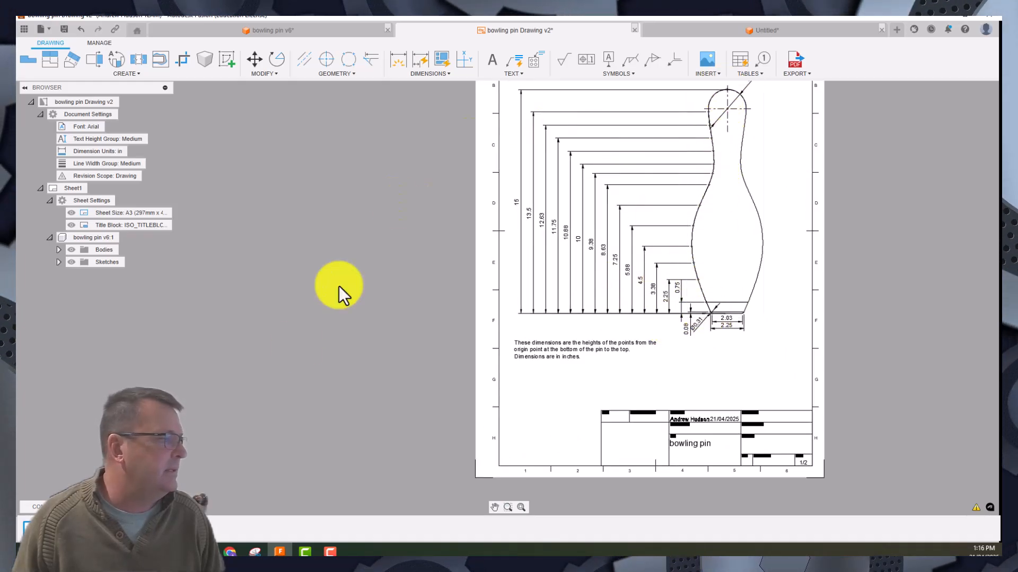
pyautogui.click(63, 529)
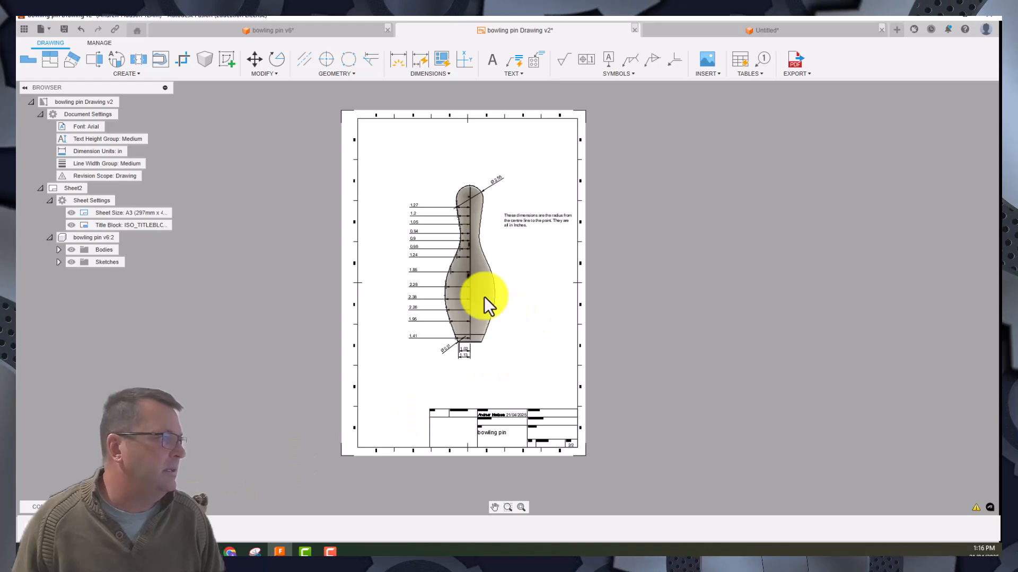
pyautogui.scroll(4, 400, 243)
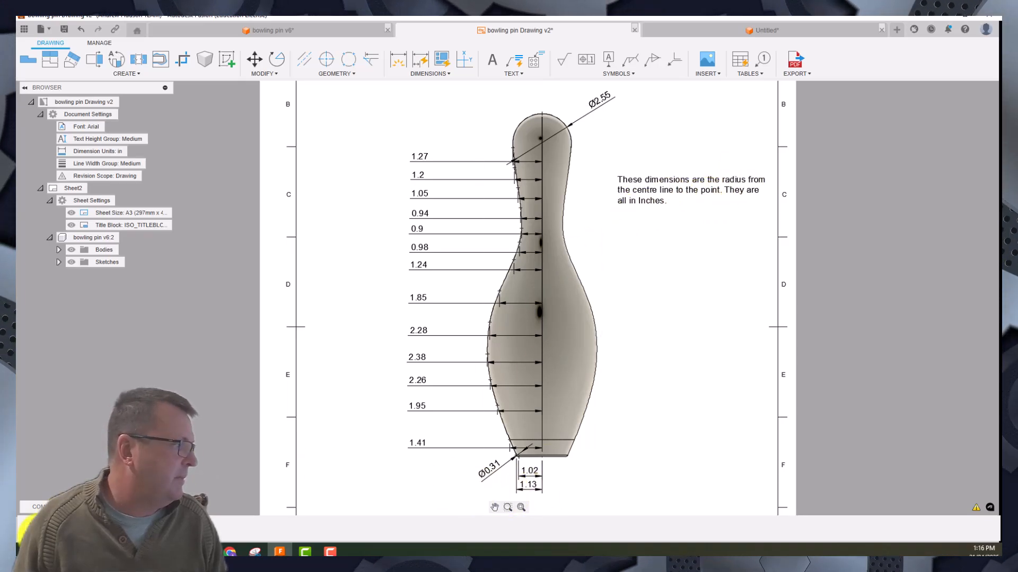
pyautogui.click(29, 527)
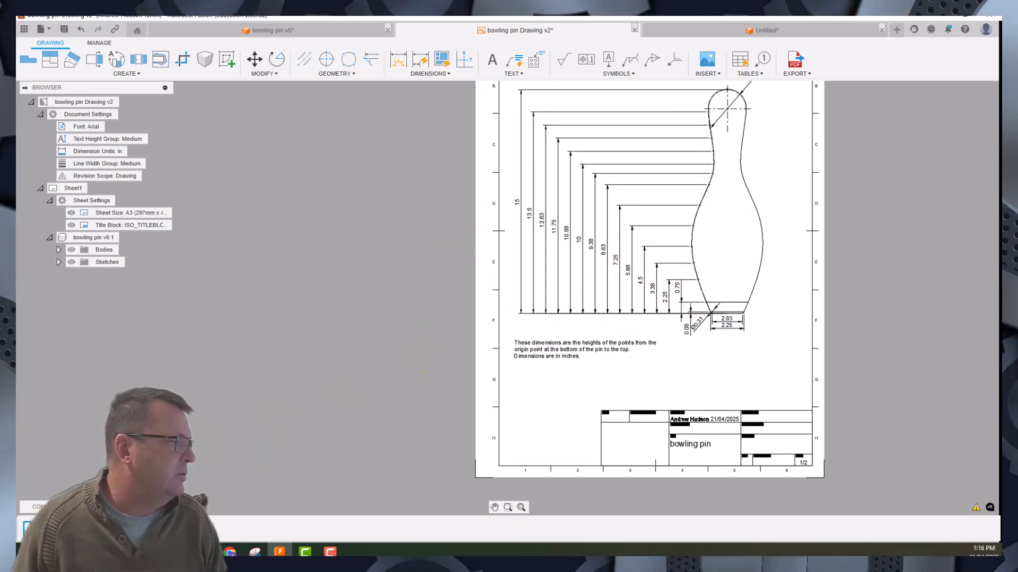
pyautogui.click(310, 34)
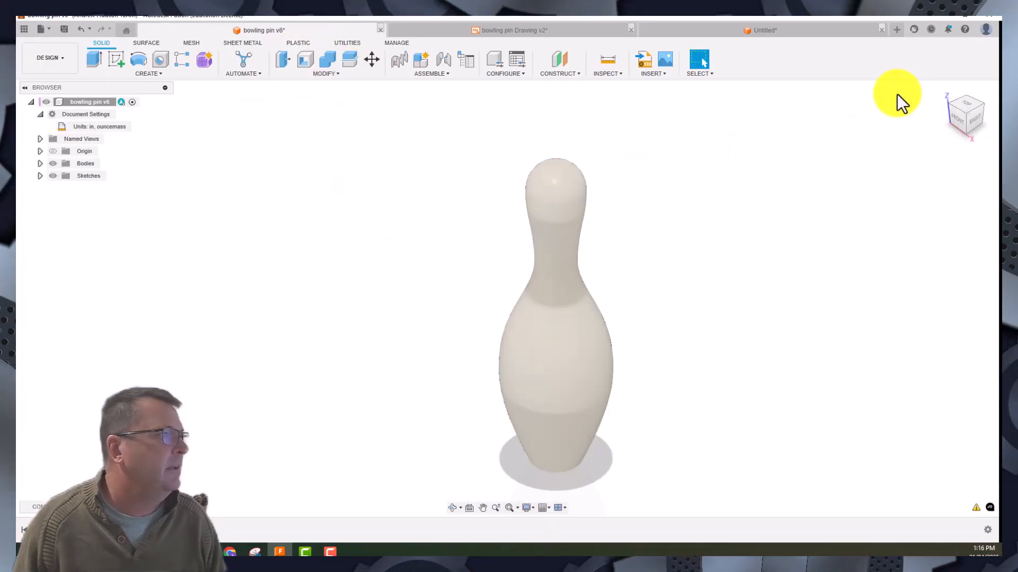
# - Return to the untitled practice design and finish its open pin profile sketch
pyautogui.click(745, 31)
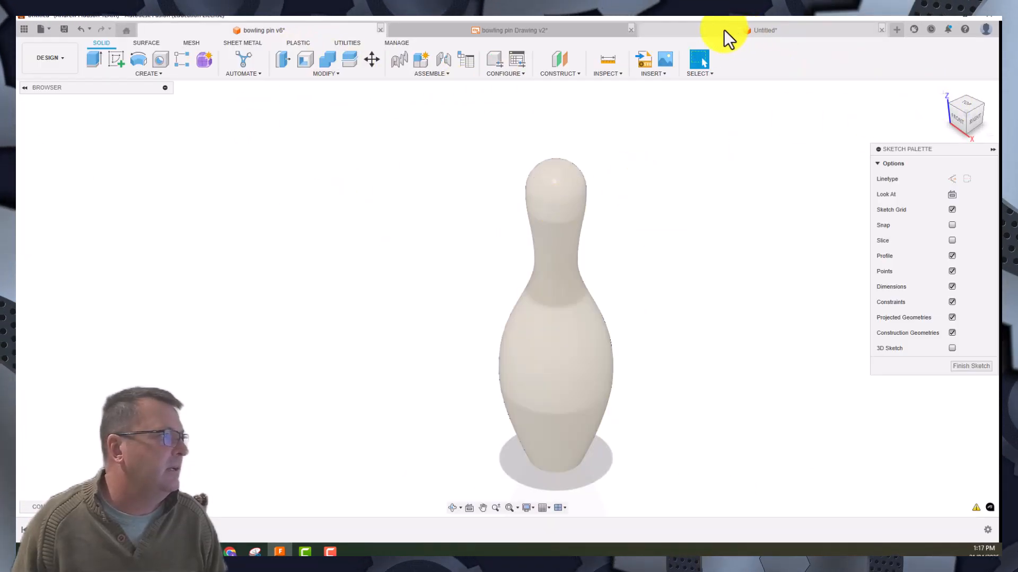
pyautogui.click(835, 63)
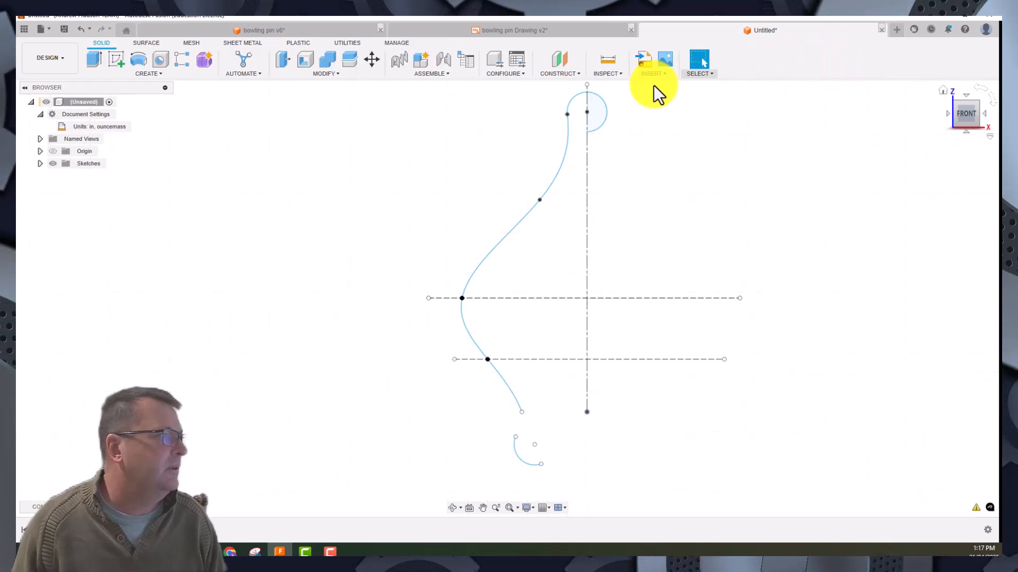
# - Create a sketch on the front XZ origin plane and finish it without adding geometry
pyautogui.click(116, 57)
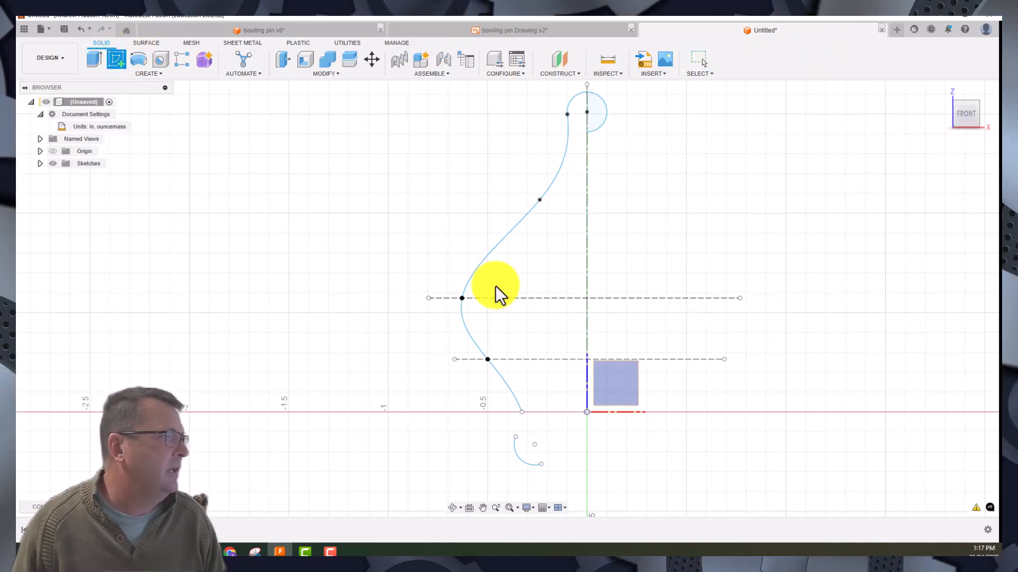
pyautogui.click(977, 107)
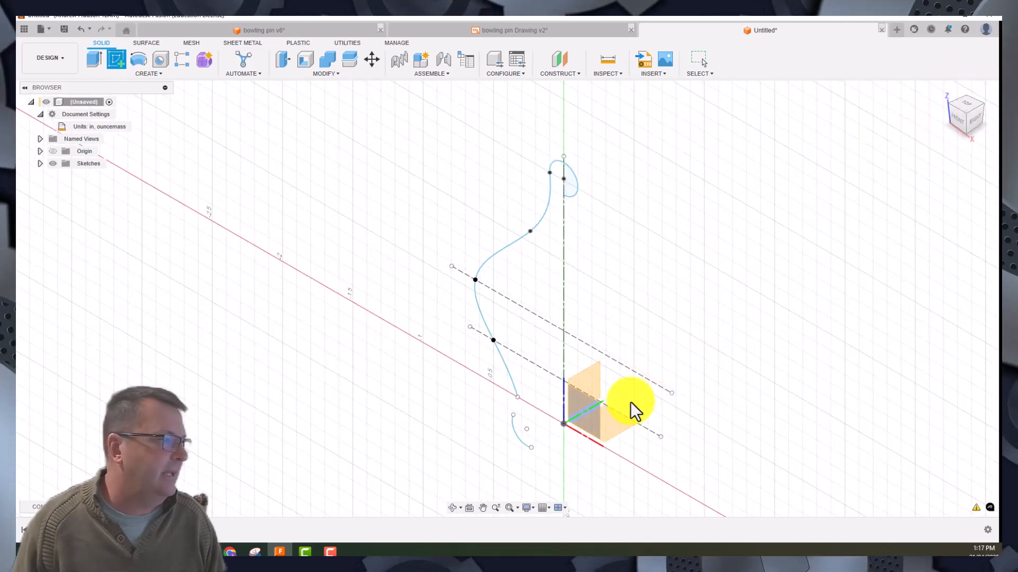
pyautogui.click(590, 415)
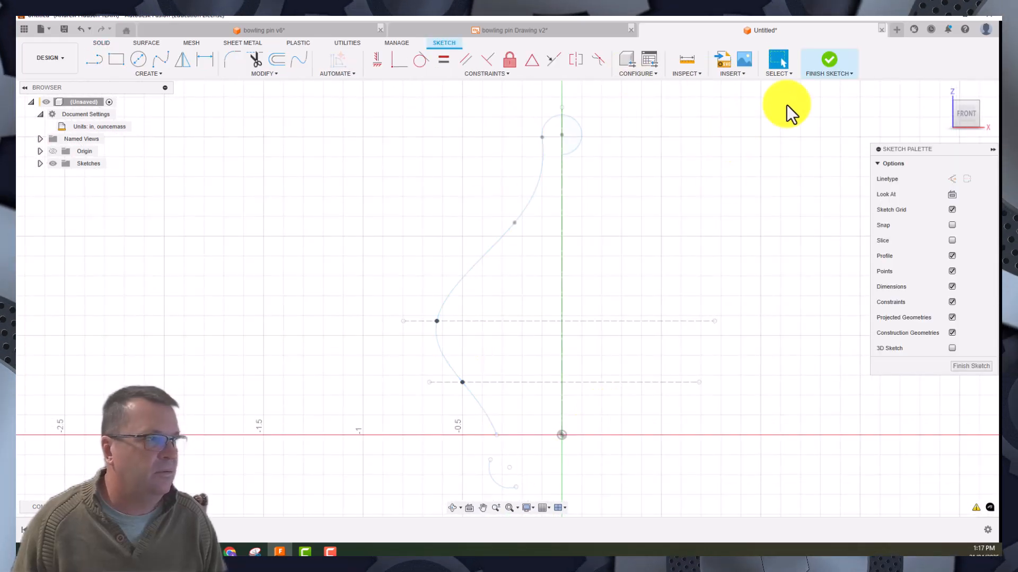
pyautogui.click(971, 365)
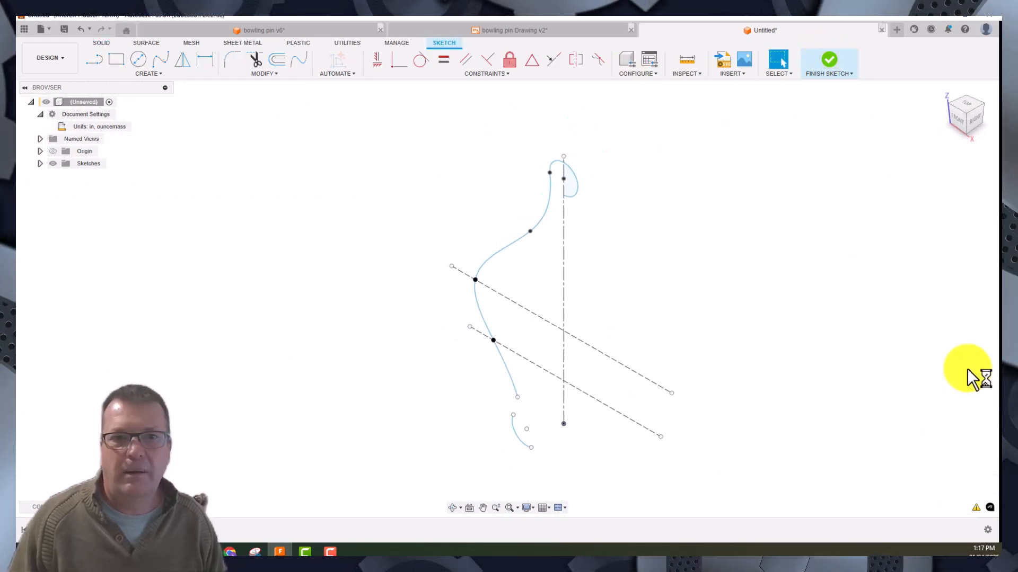